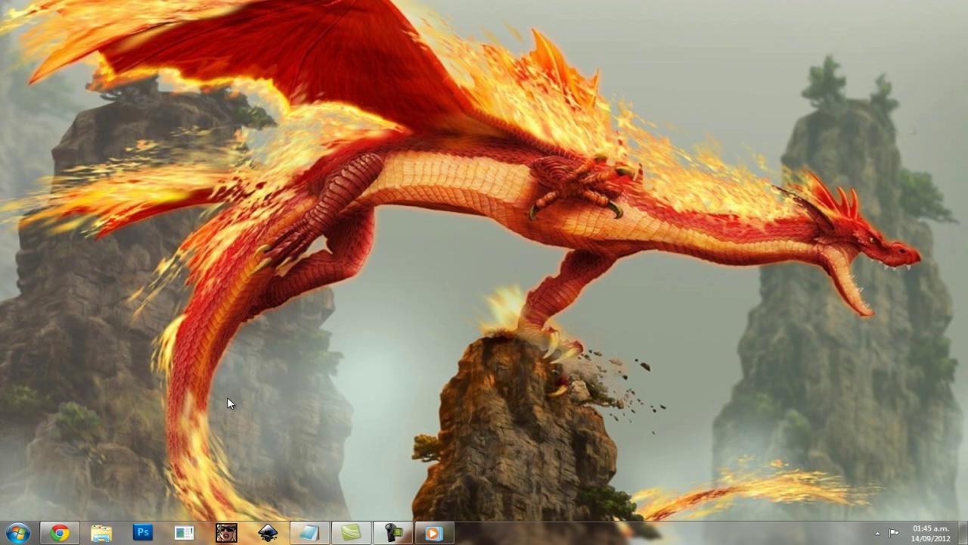
# Step: Maximize the Notepad tutorial notes and read the opening, link and program-launch lines
pyautogui.click(316, 495)
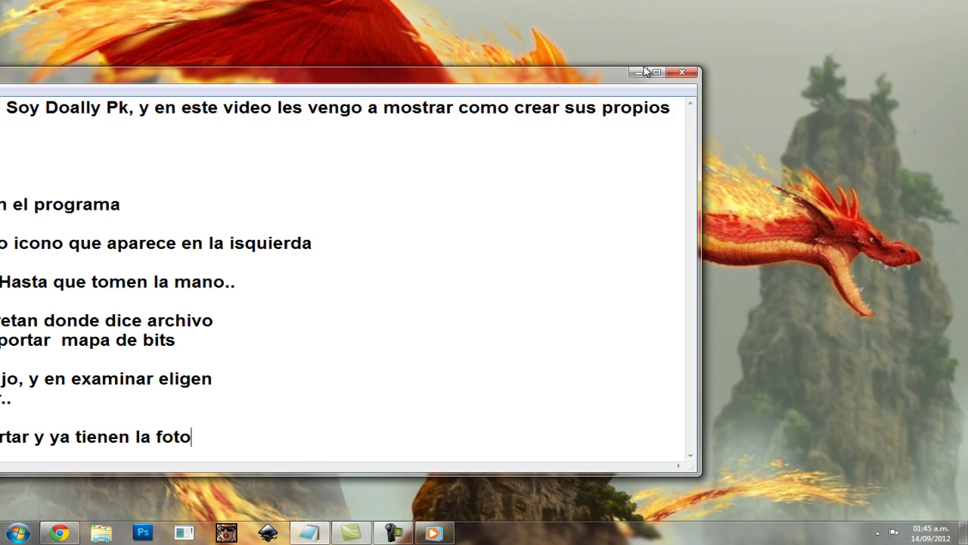
pyautogui.click(656, 72)
pyautogui.moveTo(174, 62); pyautogui.dragTo(9, 34)
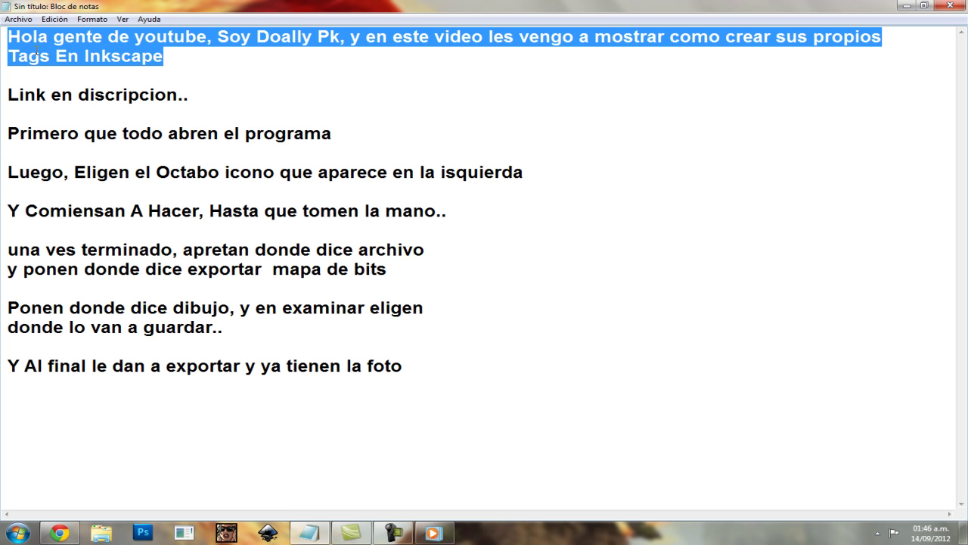
pyautogui.click(174, 61)
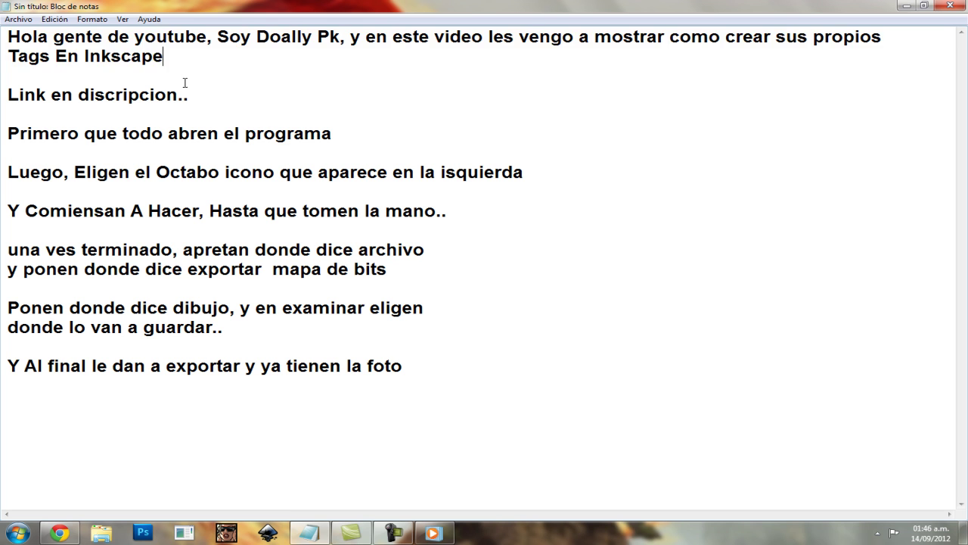
pyautogui.moveTo(189, 95); pyautogui.dragTo(2, 88)
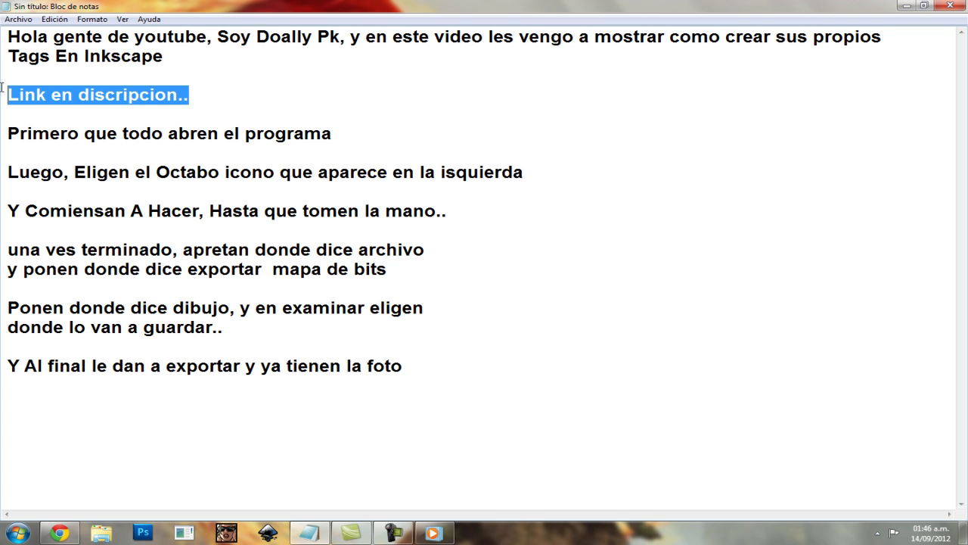
pyautogui.click(174, 98)
pyautogui.moveTo(7, 133); pyautogui.dragTo(476, 135)
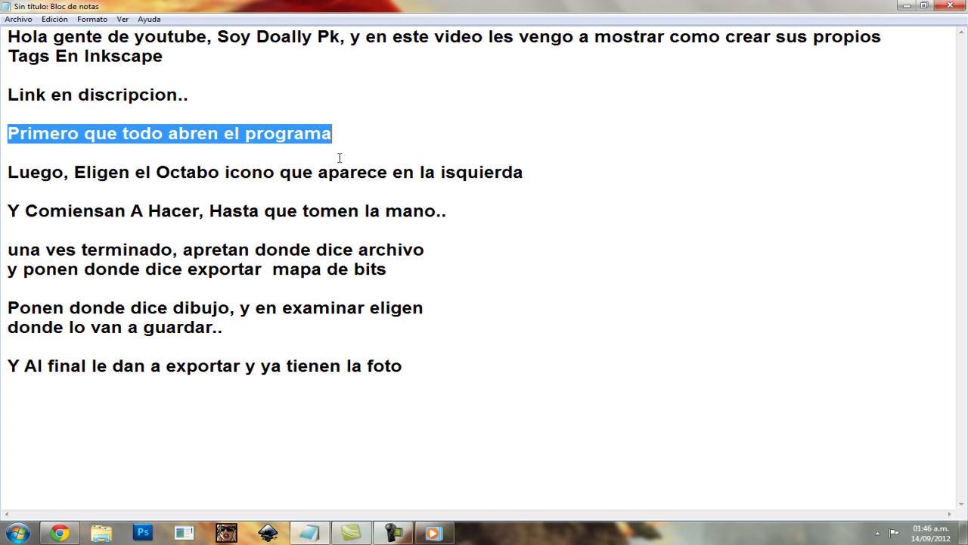
pyautogui.click(348, 124)
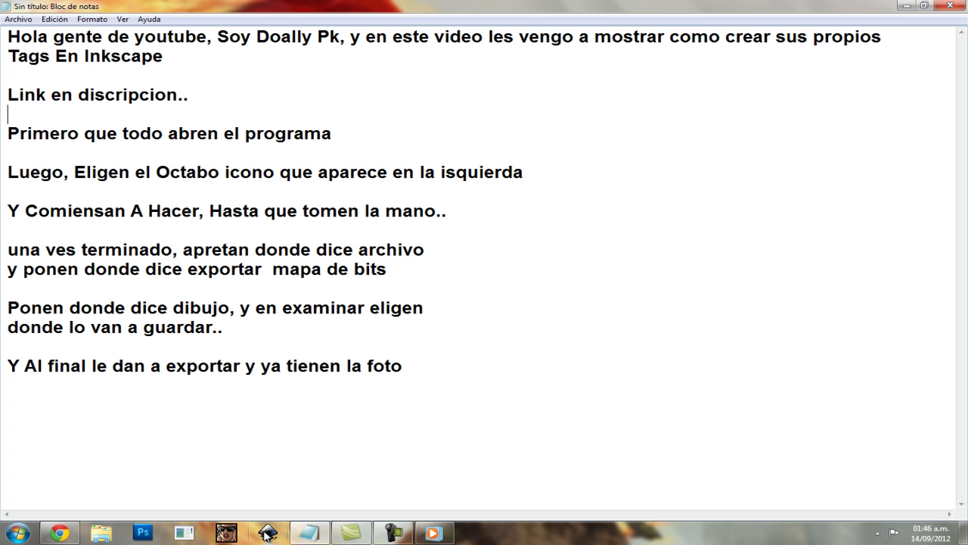
# Step: Launch Inkscape from its taskbar icon and minimize the notes
pyautogui.rightClick(267, 533)
pyautogui.click(228, 487)
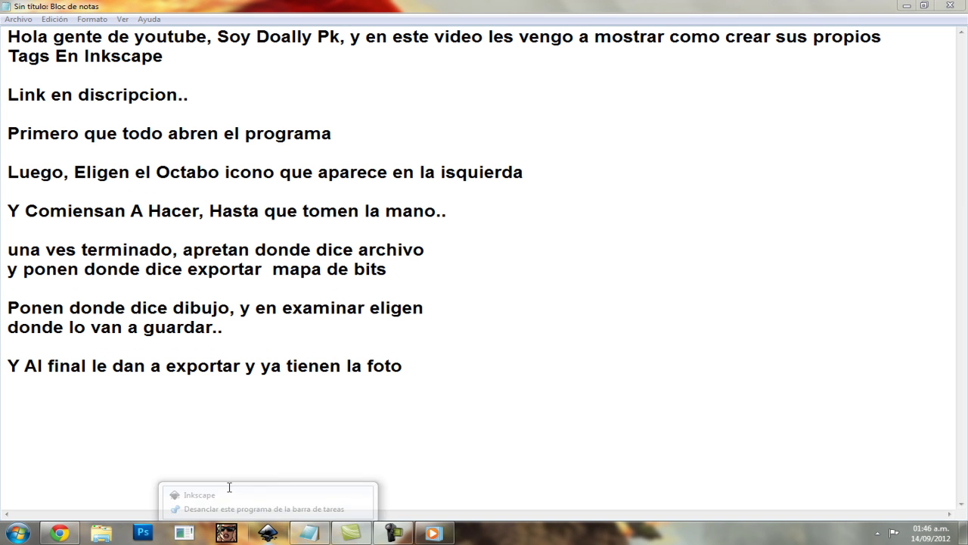
pyautogui.click(906, 5)
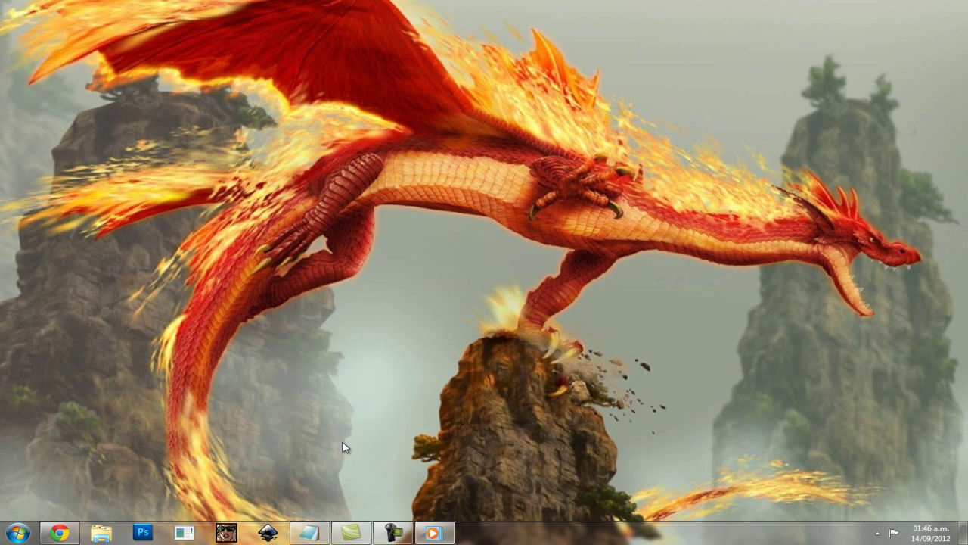
# Step: Maximize Inkscape's new blank document, then bring the tutorial notes back
pyautogui.moveTo(362, 135); pyautogui.dragTo(402, 116)
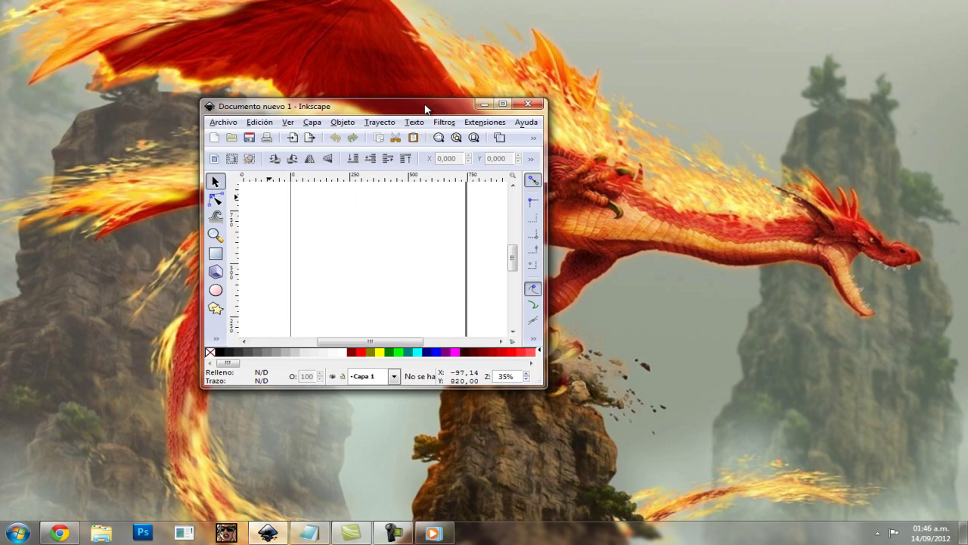
pyautogui.doubleClick(402, 116)
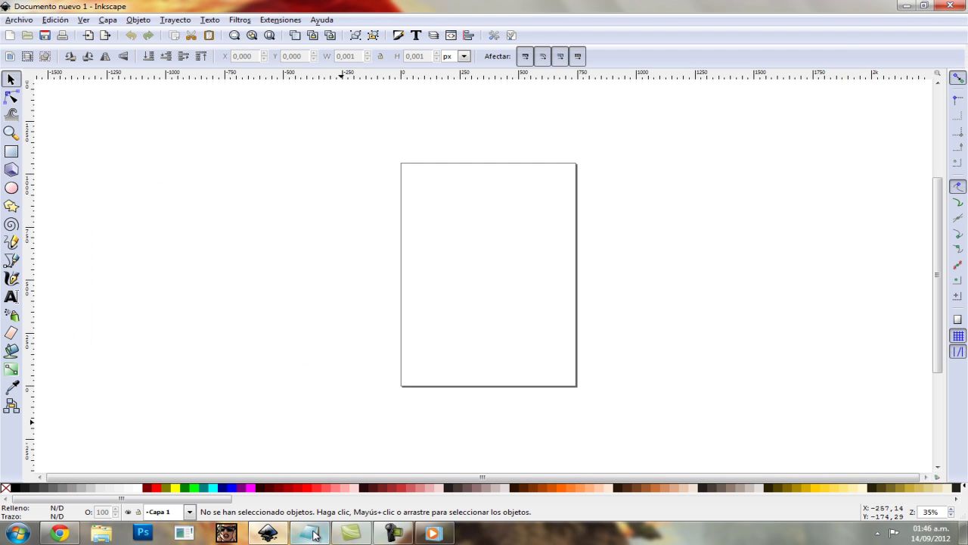
pyautogui.click(315, 535)
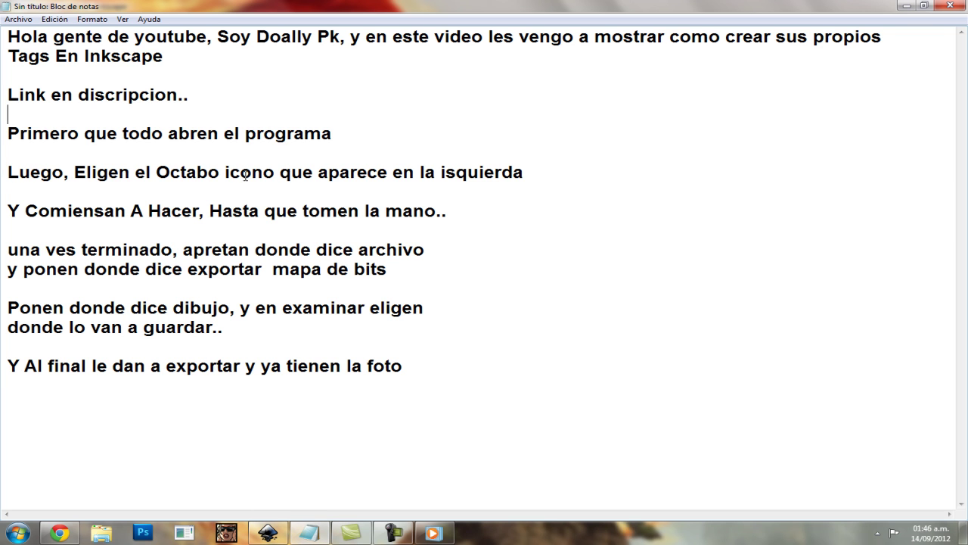
# Step: Read the notes line about choosing the eighth toolbox icon
pyautogui.click(558, 181)
pyautogui.hotkey('shift', 'Home')
pyautogui.hotkey('shift', 'Up')
pyautogui.hotkey('shift', 'Up')
pyautogui.moveTo(8, 168); pyautogui.dragTo(618, 167)
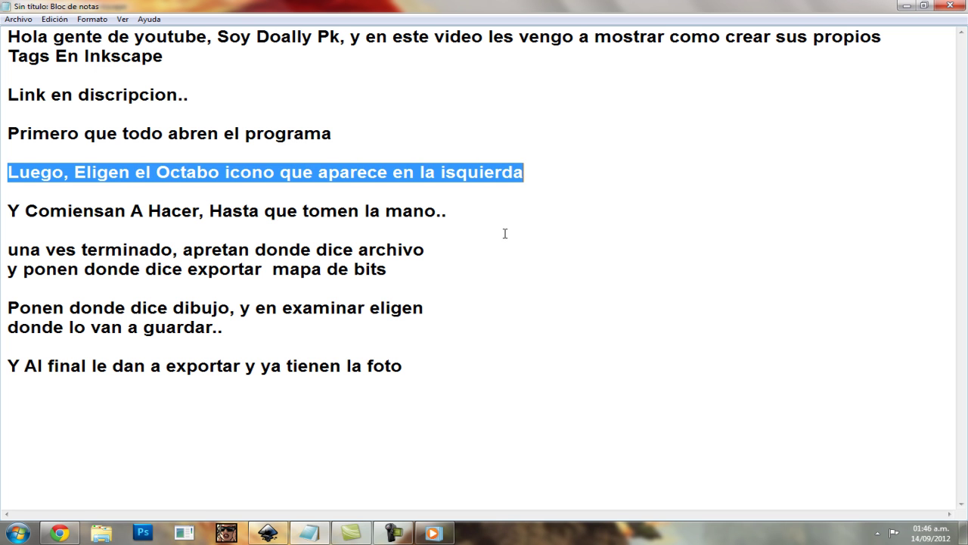
pyautogui.click(534, 173)
# Step: Activate the Calligraphy tool in Inkscape (width 16, thinning 2, angle 30, fixation 90)
pyautogui.click(267, 533)
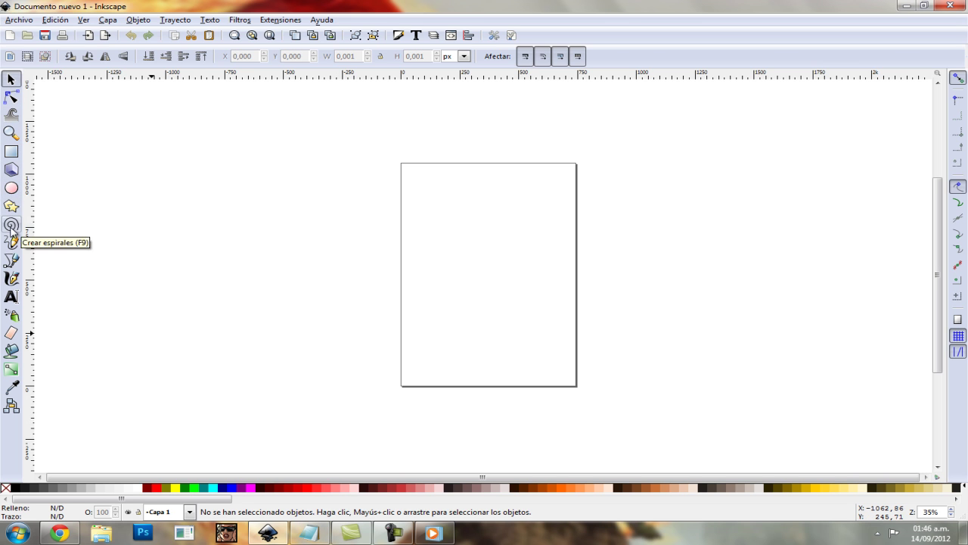
pyautogui.click(12, 278)
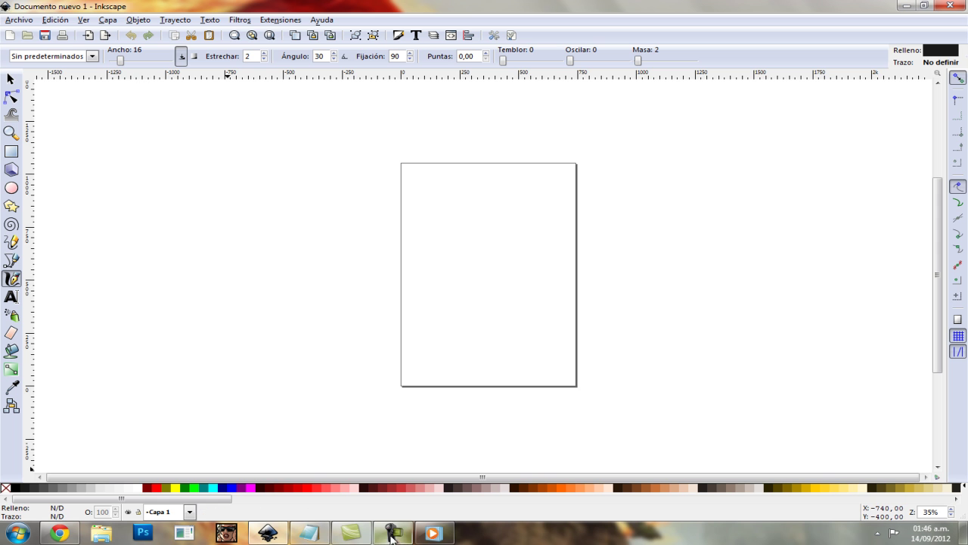
# Step: Read the 'Y Comiensan A Hacer…' drawing step in the notes, then return to Inkscape
pyautogui.click(348, 534)
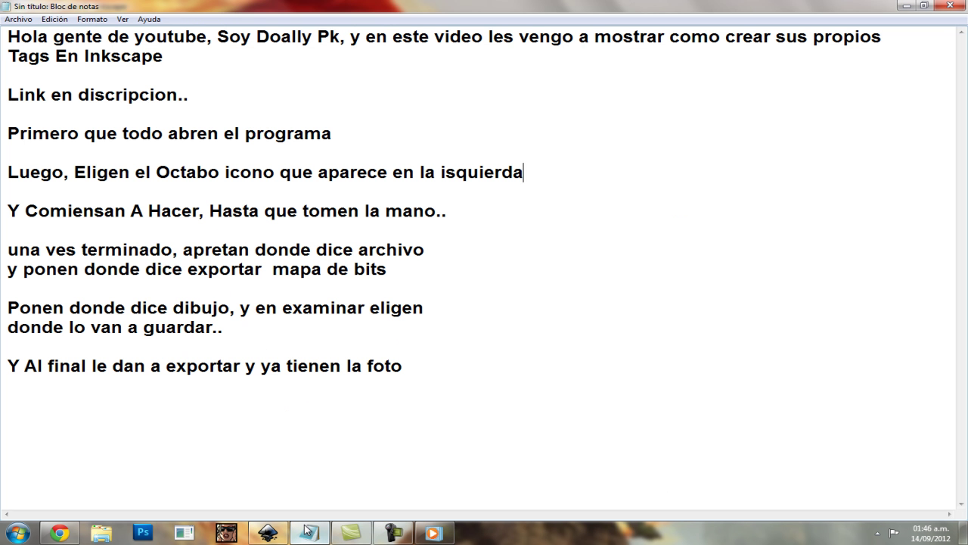
pyautogui.moveTo(9, 211); pyautogui.dragTo(442, 219)
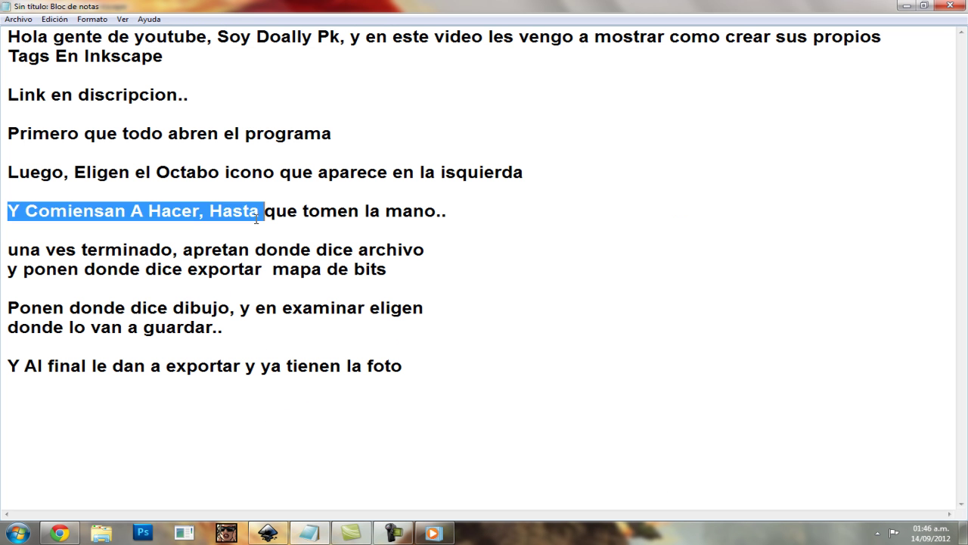
pyautogui.click(459, 215)
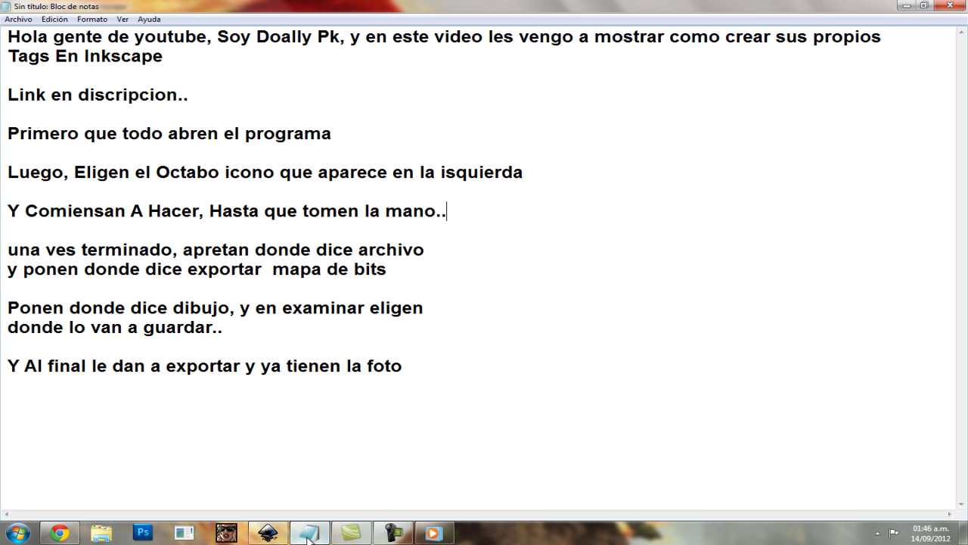
pyautogui.click(308, 533)
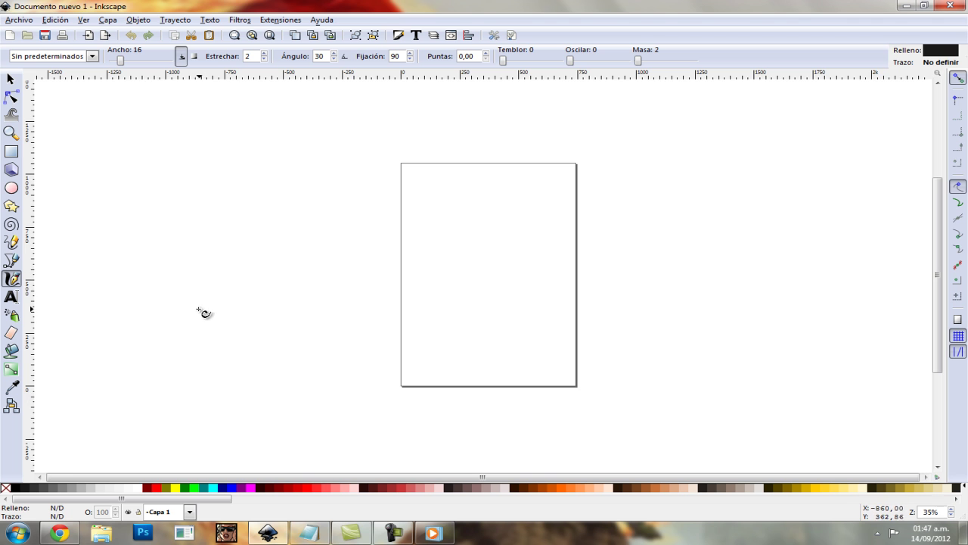
# Step: Draw the bold black calligraphic strokes spelling out the multi-letter tag across the page
pyautogui.moveTo(202, 312); pyautogui.dragTo(179, 183)
pyautogui.moveTo(154, 217); pyautogui.dragTo(261, 198)
pyautogui.moveTo(271, 162)
pyautogui.mouseDown()
pyautogui.moveTo(259, 283)
pyautogui.moveTo(130, 249)
pyautogui.mouseUp()
pyautogui.moveTo(233, 226); pyautogui.dragTo(295, 241)
pyautogui.moveTo(310, 195)
pyautogui.mouseDown()
pyautogui.moveTo(296, 291)
pyautogui.moveTo(241, 267)
pyautogui.moveTo(346, 186)
pyautogui.moveTo(311, 360)
pyautogui.mouseUp()
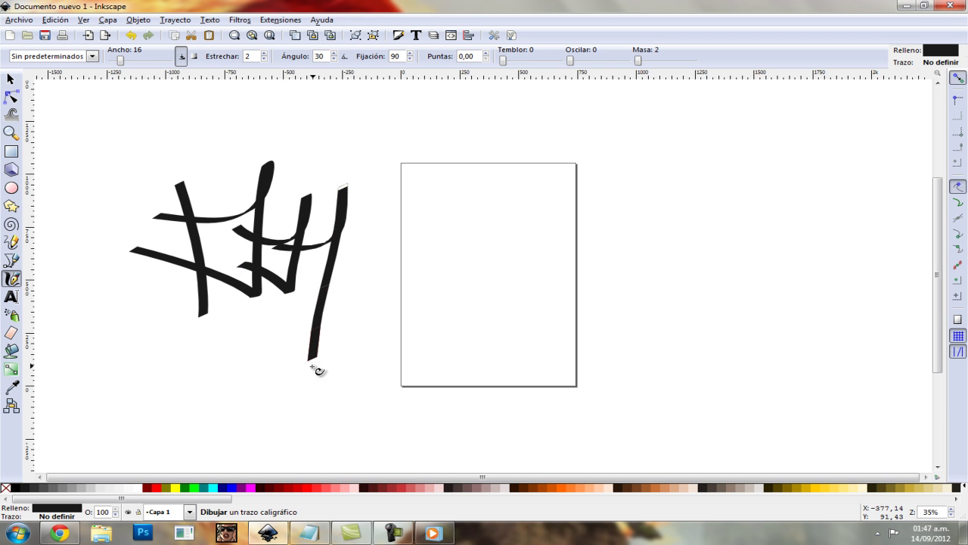
pyautogui.moveTo(346, 280); pyautogui.dragTo(254, 265)
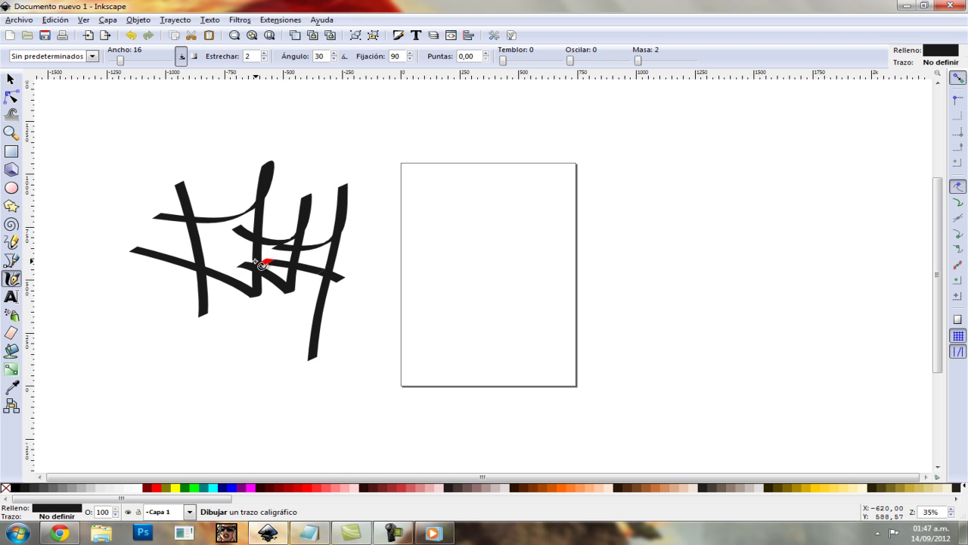
pyautogui.moveTo(358, 223)
pyautogui.mouseDown()
pyautogui.moveTo(346, 327)
pyautogui.moveTo(401, 316)
pyautogui.mouseUp()
pyautogui.moveTo(378, 221)
pyautogui.mouseDown()
pyautogui.moveTo(374, 331)
pyautogui.moveTo(411, 318)
pyautogui.mouseUp()
pyautogui.moveTo(404, 268); pyautogui.dragTo(169, 339)
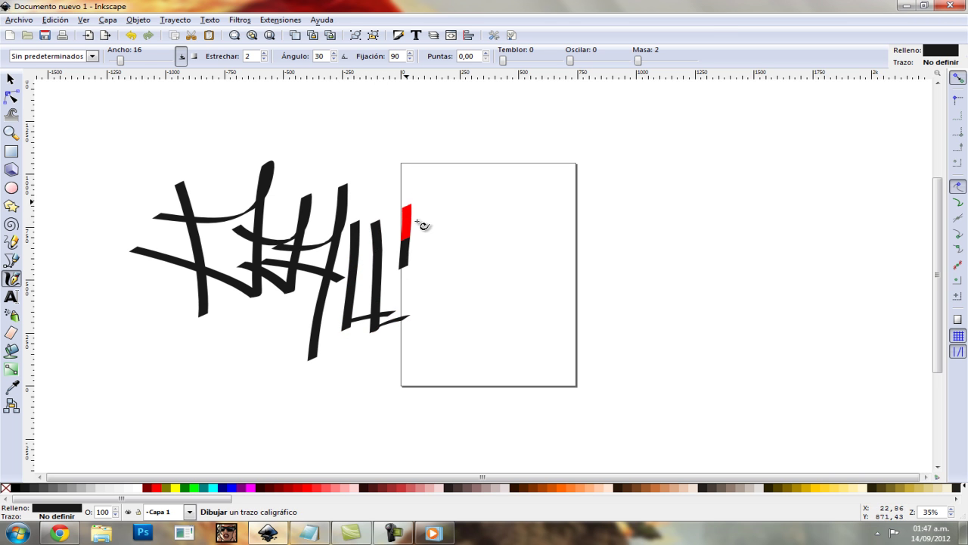
pyautogui.moveTo(521, 194); pyautogui.dragTo(549, 371)
pyautogui.moveTo(501, 254)
pyautogui.mouseDown()
pyautogui.moveTo(566, 190)
pyautogui.moveTo(595, 287)
pyautogui.moveTo(513, 277)
pyautogui.mouseUp()
pyautogui.moveTo(587, 351)
pyautogui.mouseDown()
pyautogui.moveTo(569, 304)
pyautogui.moveTo(662, 417)
pyautogui.mouseUp()
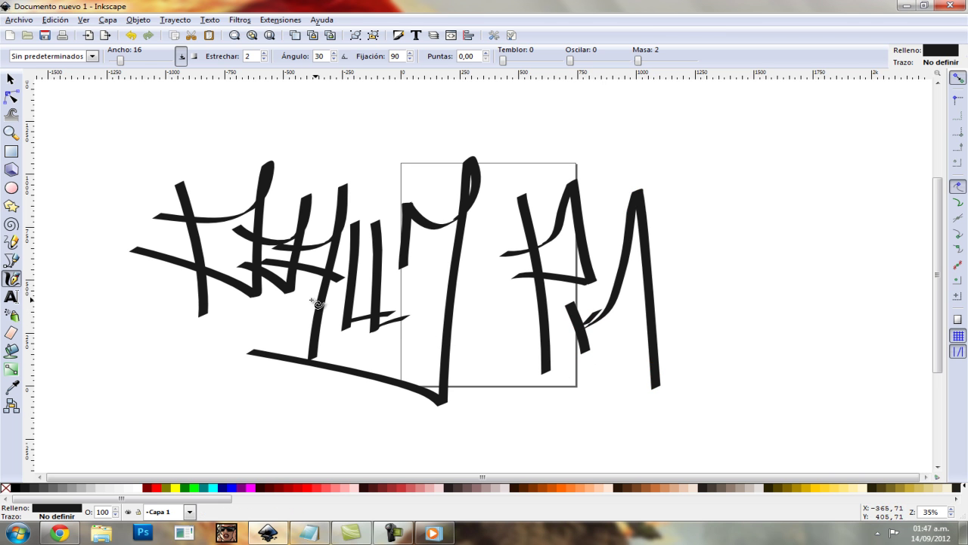
# Step: Set the pen width from 42 to 20 and add a thick diagonal stroke at the tag's left end
pyautogui.moveTo(121, 64); pyautogui.dragTo(137, 64)
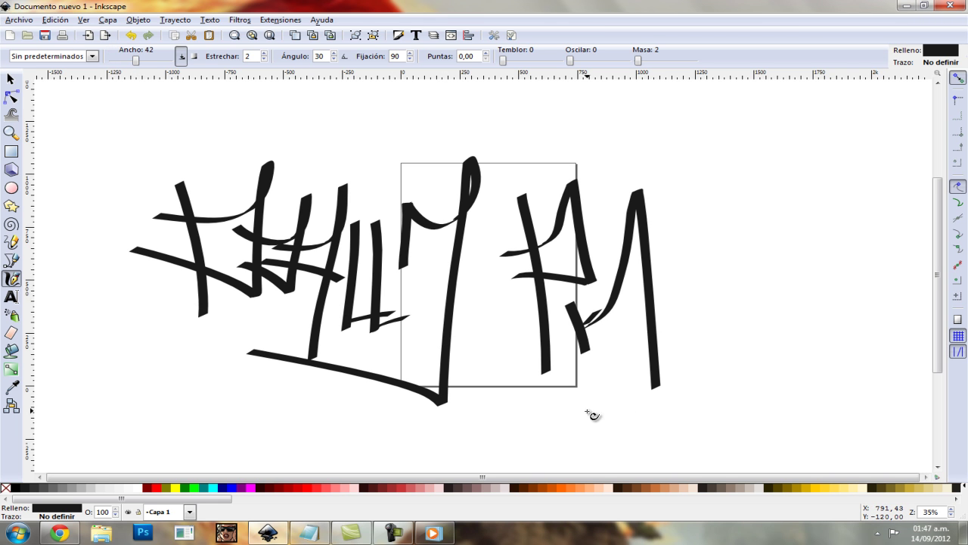
pyautogui.moveTo(137, 65); pyautogui.dragTo(122, 62)
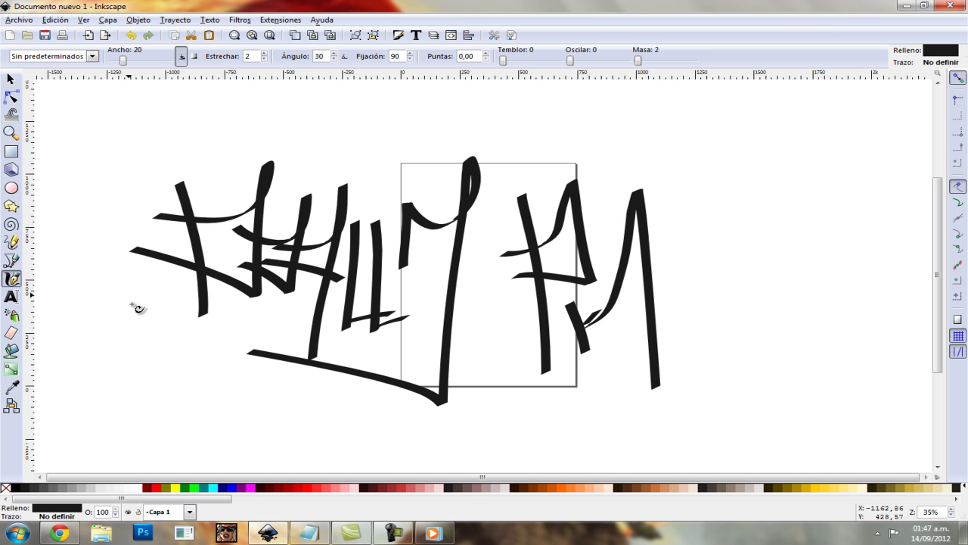
pyautogui.moveTo(134, 305); pyautogui.dragTo(99, 239)
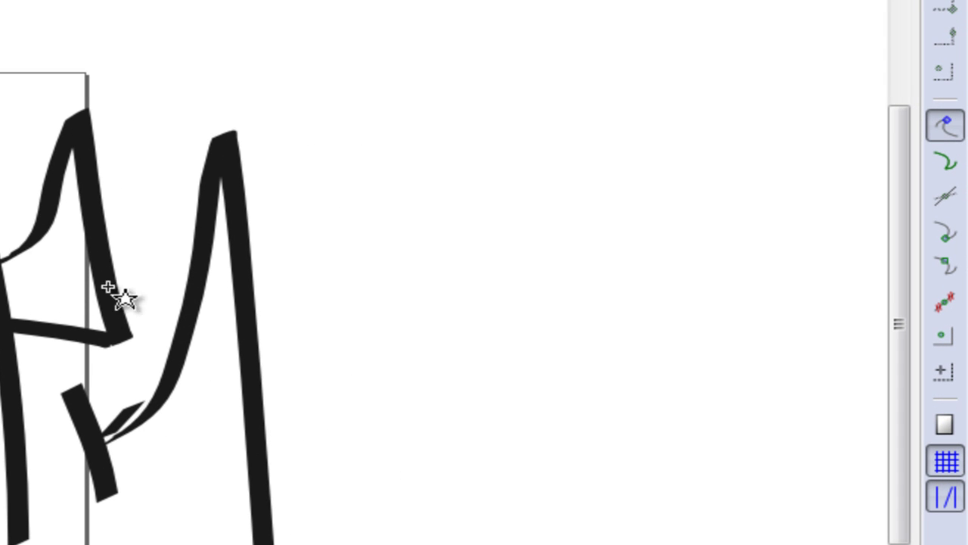
# Step: Add a small star, four short tick marks on the vertical strokes, and a dash above the star
pyautogui.moveTo(313, 97); pyautogui.dragTo(290, 88)
pyautogui.click(378, 317)
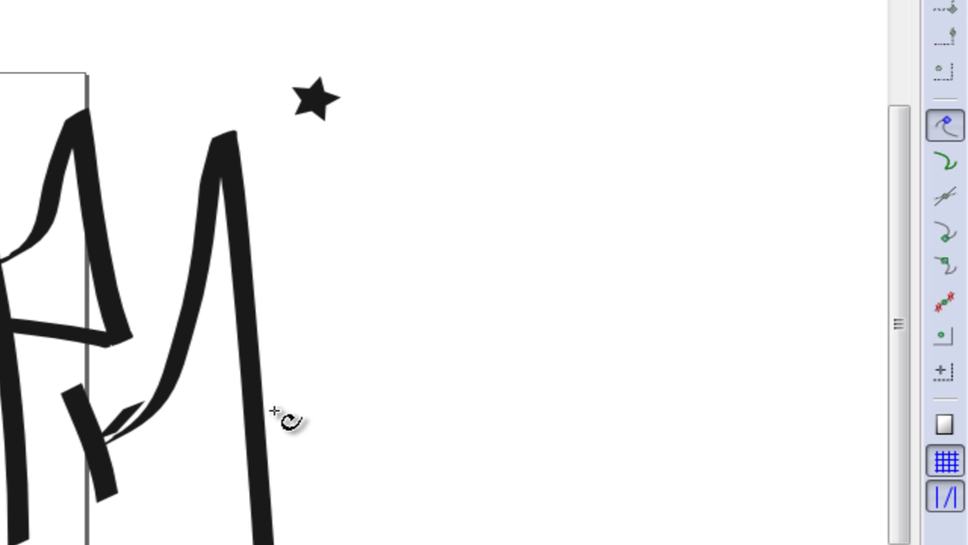
pyautogui.moveTo(276, 409); pyautogui.dragTo(292, 361)
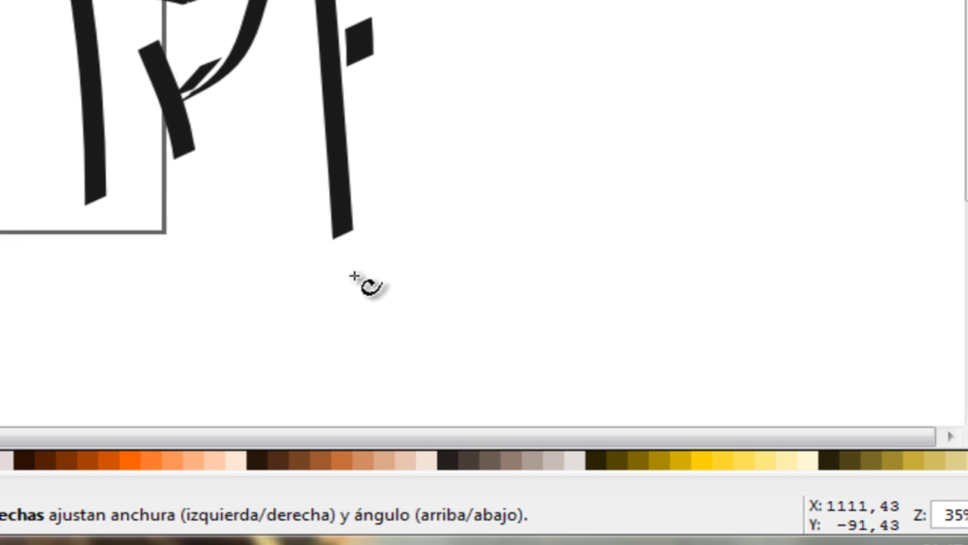
pyautogui.moveTo(338, 252); pyautogui.dragTo(359, 243)
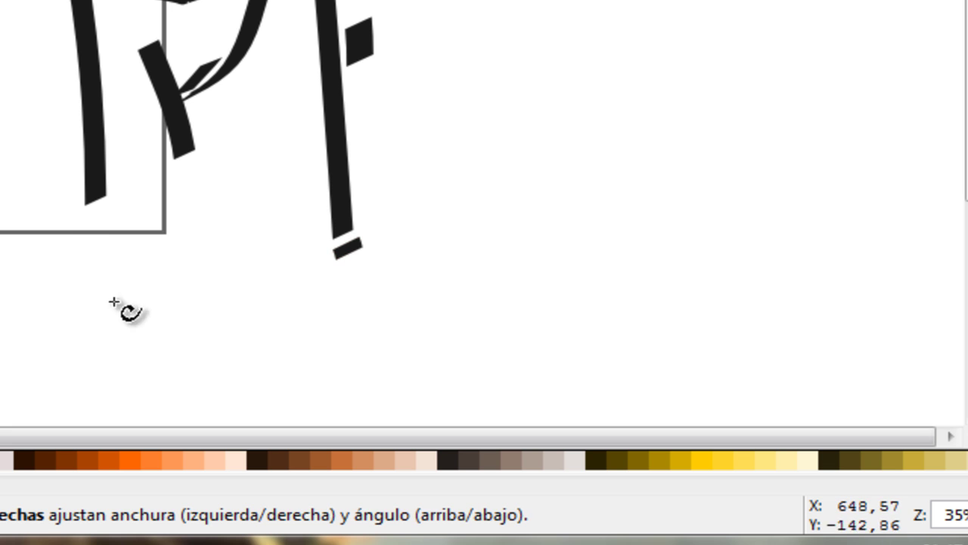
pyautogui.moveTo(90, 221); pyautogui.dragTo(106, 210)
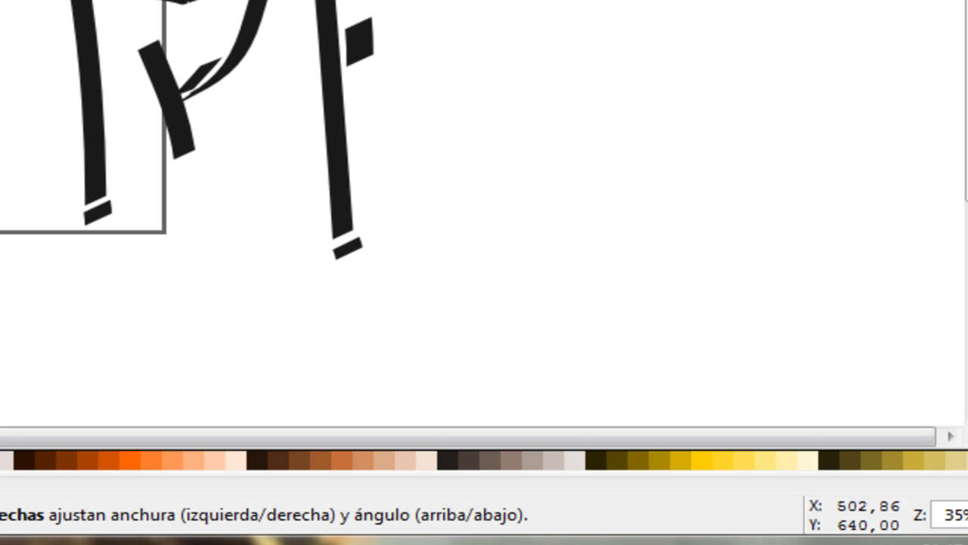
pyautogui.moveTo(135, 143); pyautogui.dragTo(157, 132)
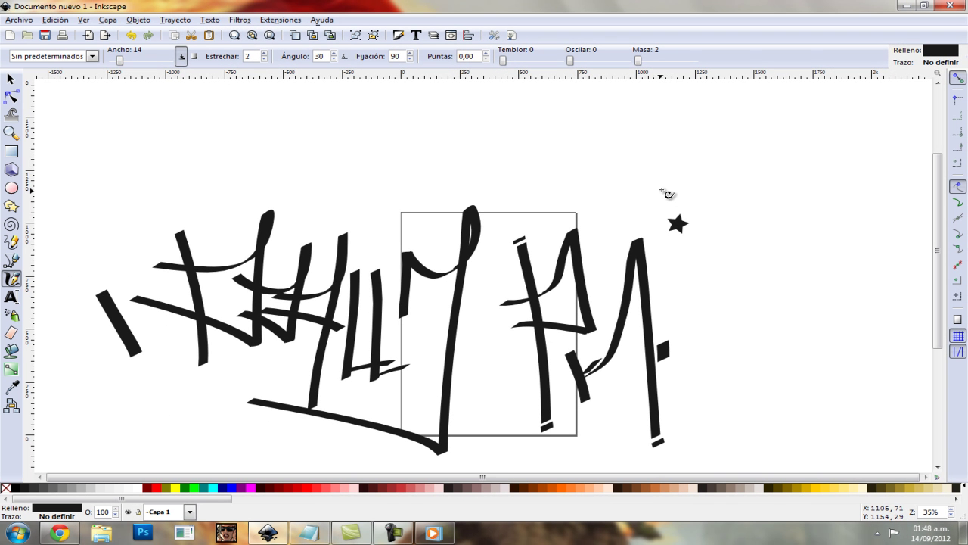
pyautogui.moveTo(665, 192)
pyautogui.mouseDown()
pyautogui.moveTo(700, 168)
pyautogui.moveTo(717, 170)
pyautogui.mouseUp()
# Step: Select one of the tag's strokes and inspect its nodes with the Node tool
pyautogui.scroll(-1, 212, 219)
pyautogui.scroll(-1, 217, 223)
pyautogui.scroll(-1, 264, 344)
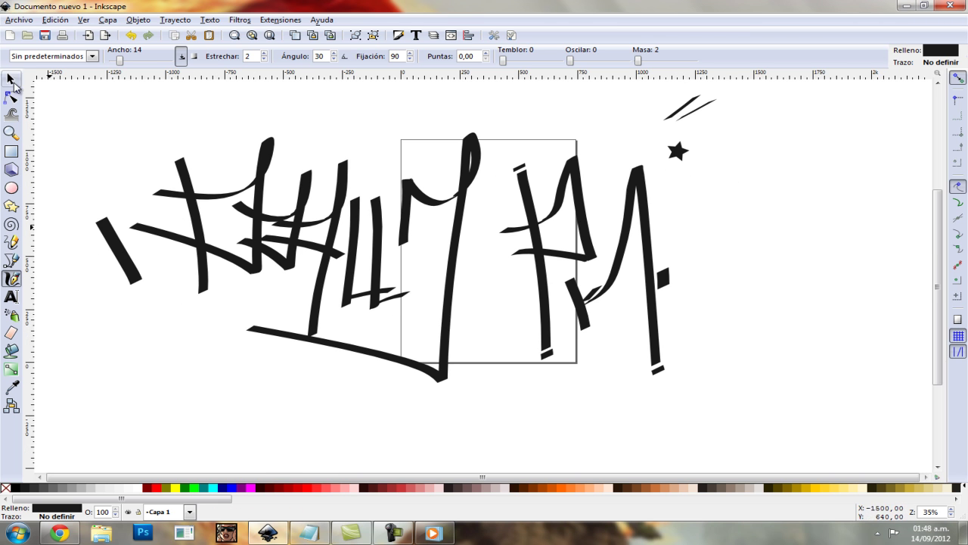
pyautogui.click(10, 78)
pyautogui.click(200, 227)
pyautogui.press('n')
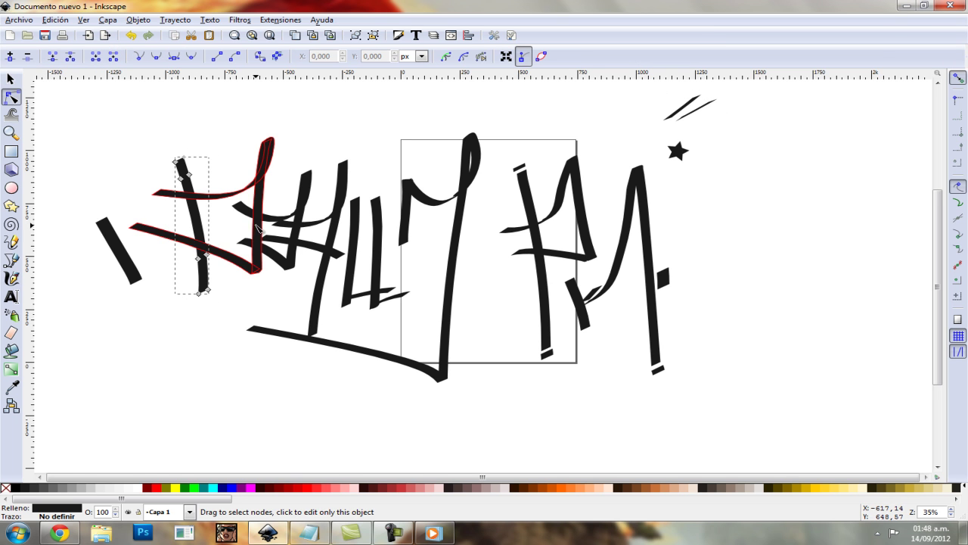
pyautogui.click(190, 318)
pyautogui.click(11, 79)
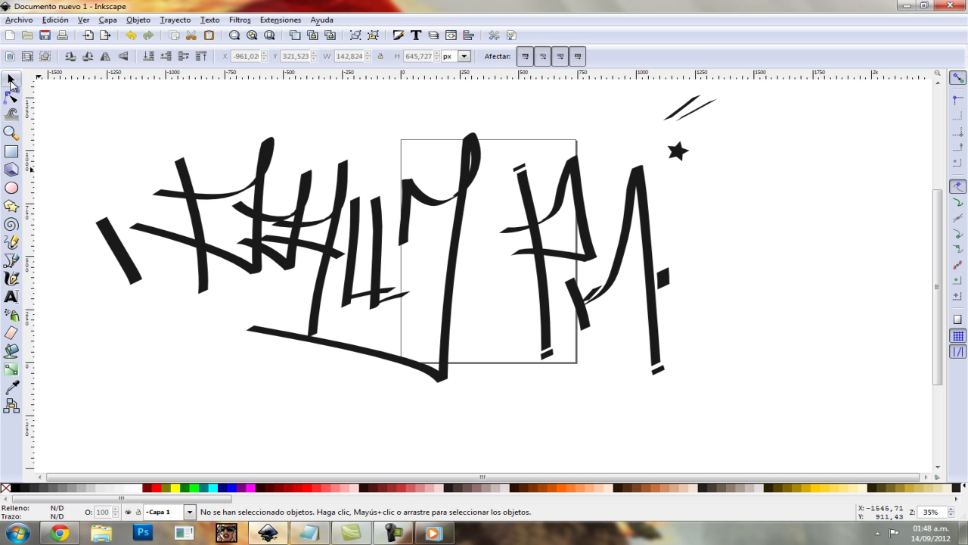
pyautogui.click(303, 495)
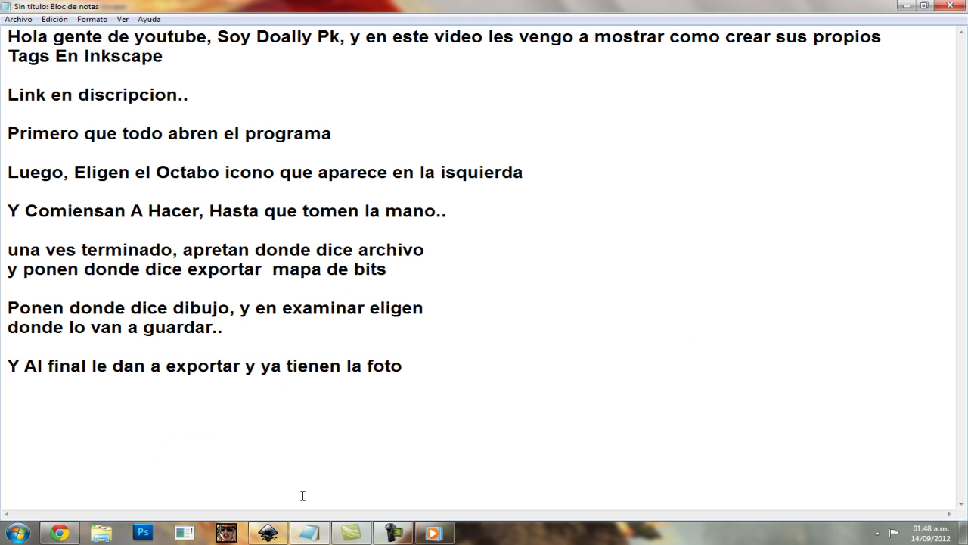
pyautogui.moveTo(12, 252); pyautogui.dragTo(412, 268)
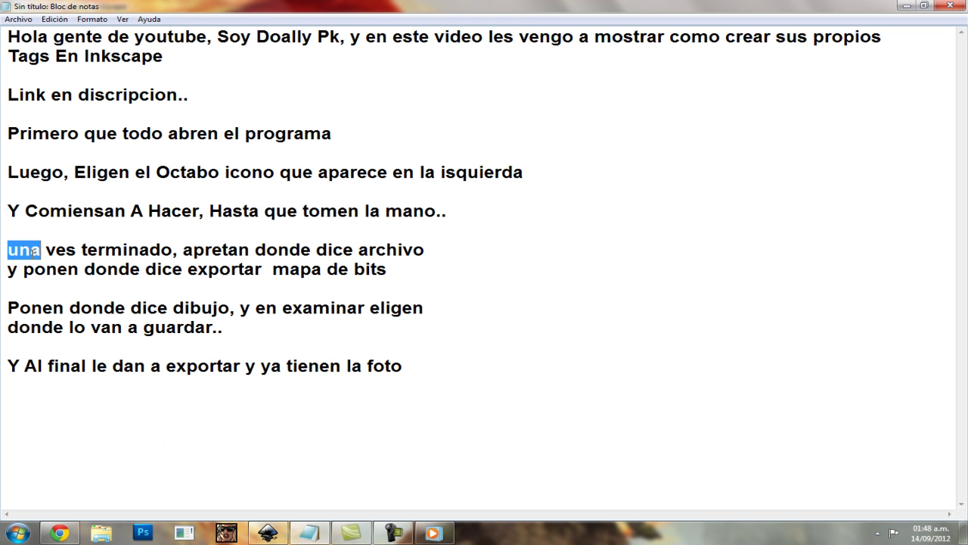
pyautogui.click(400, 275)
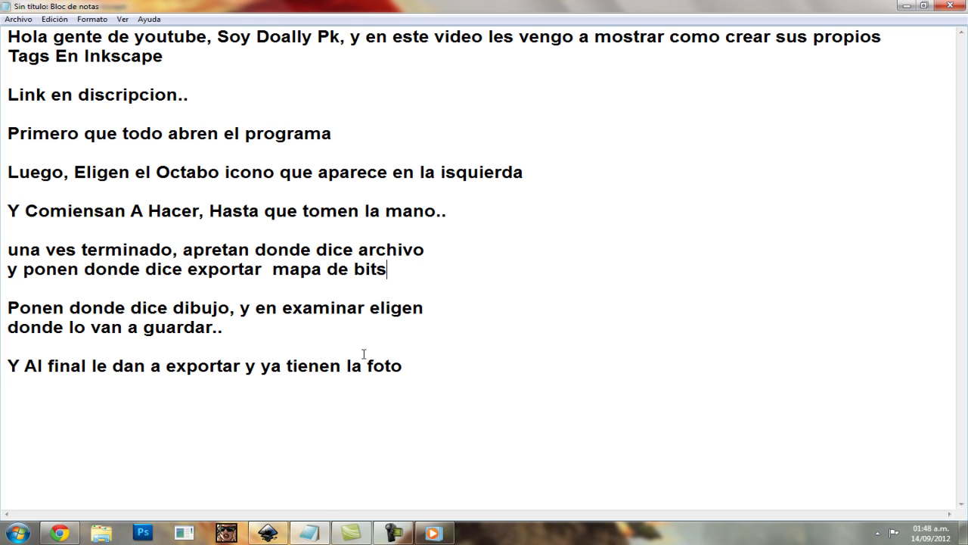
pyautogui.click(268, 532)
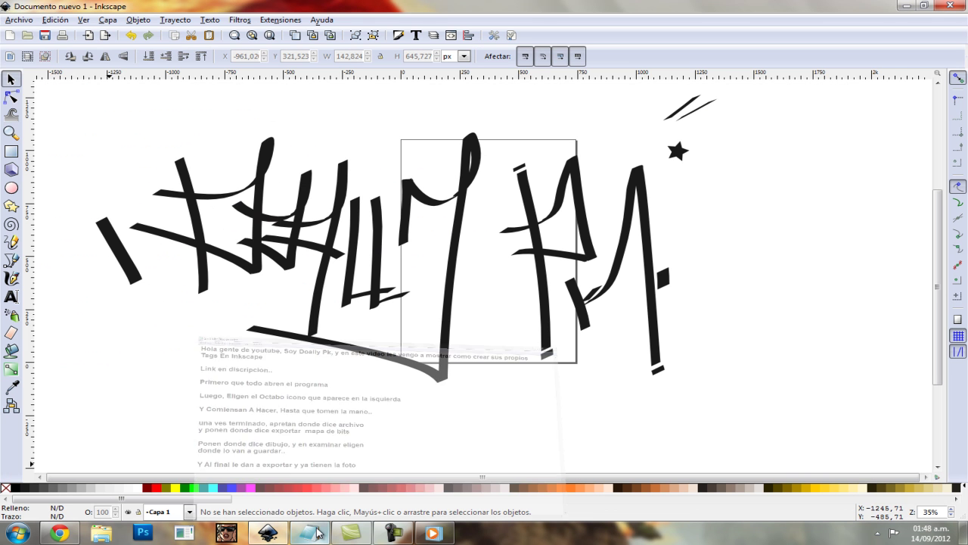
# Step: Open Export Bitmap and set the area to Dibujo (2642 × 1360 px at 90 ppp)
pyautogui.click(21, 20)
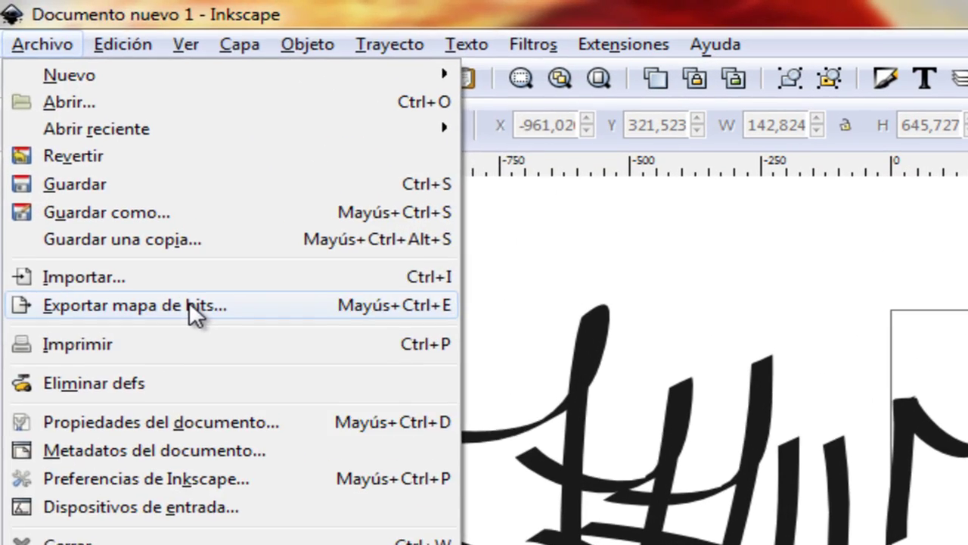
pyautogui.click(86, 140)
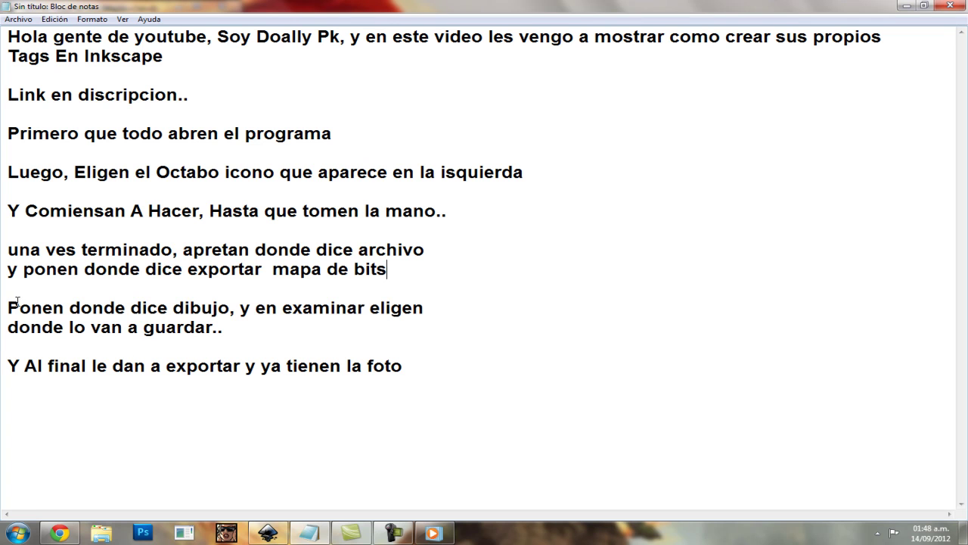
pyautogui.moveTo(10, 307); pyautogui.dragTo(224, 311)
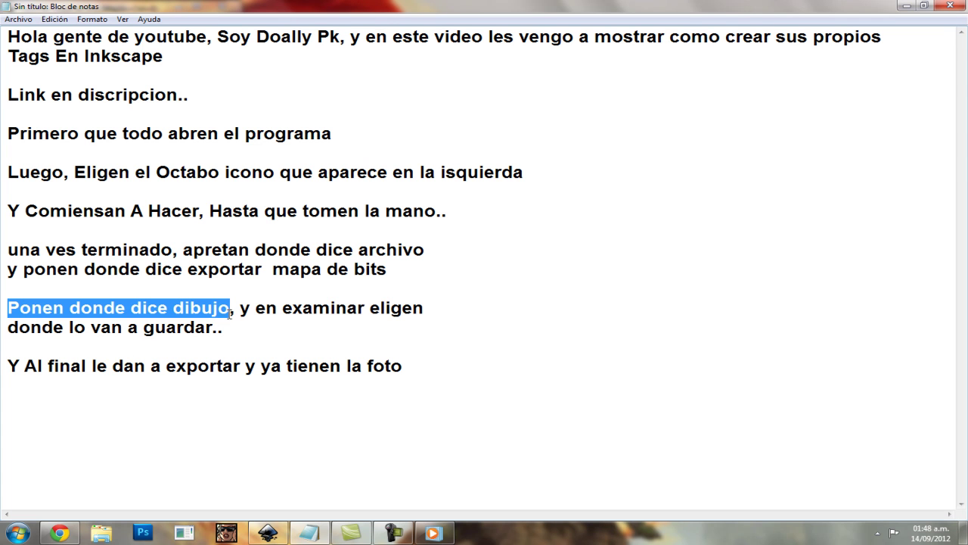
pyautogui.click(231, 311)
pyautogui.click(328, 530)
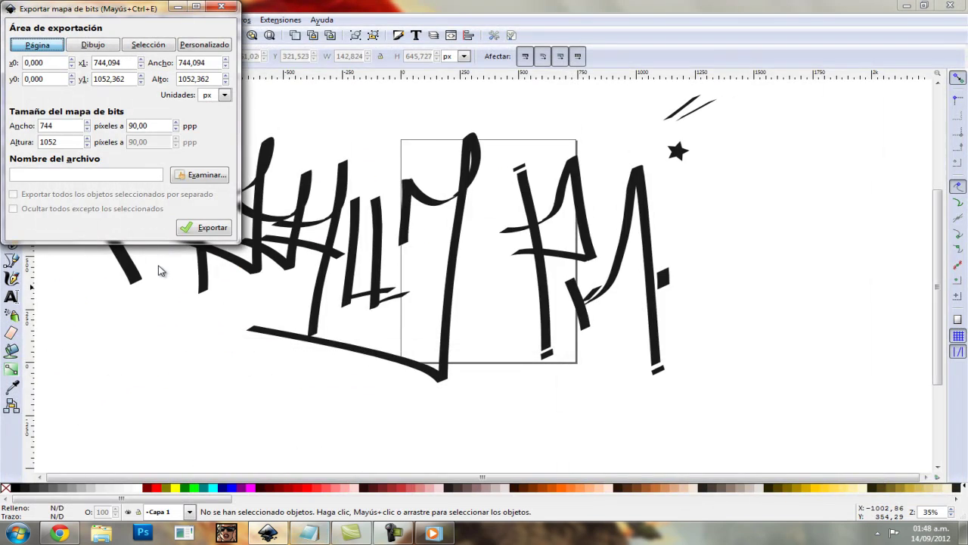
pyautogui.click(92, 45)
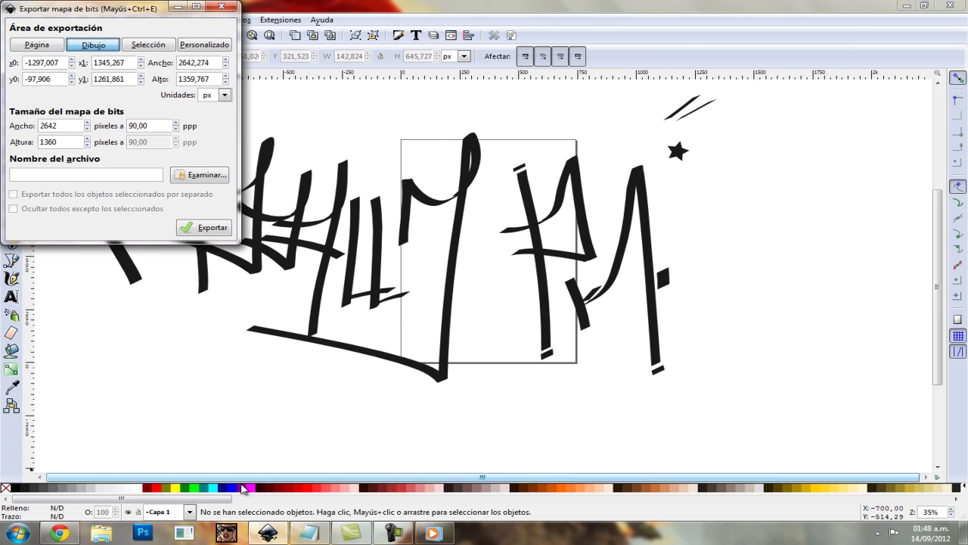
# Step: Read the notes step about choosing the save location
pyautogui.click(310, 531)
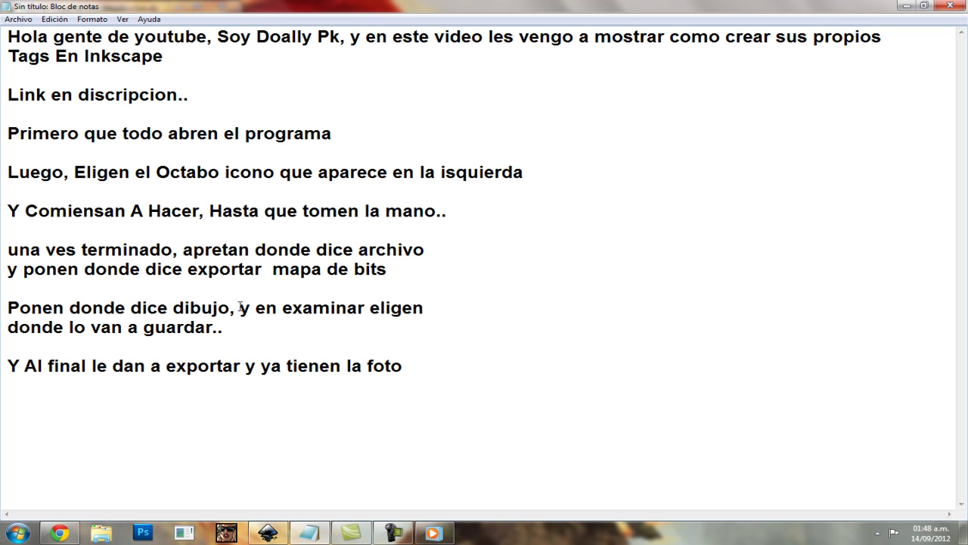
pyautogui.moveTo(241, 308); pyautogui.dragTo(370, 326)
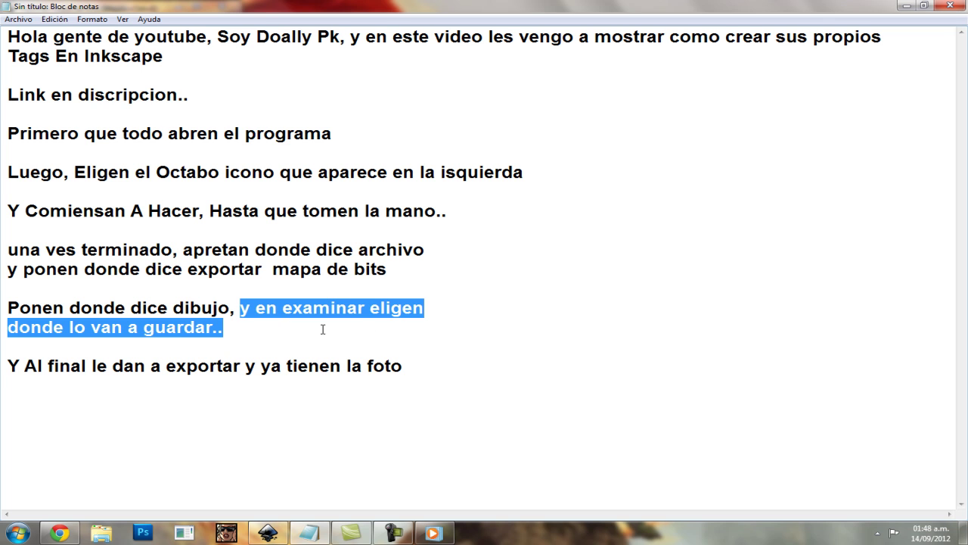
pyautogui.click(258, 334)
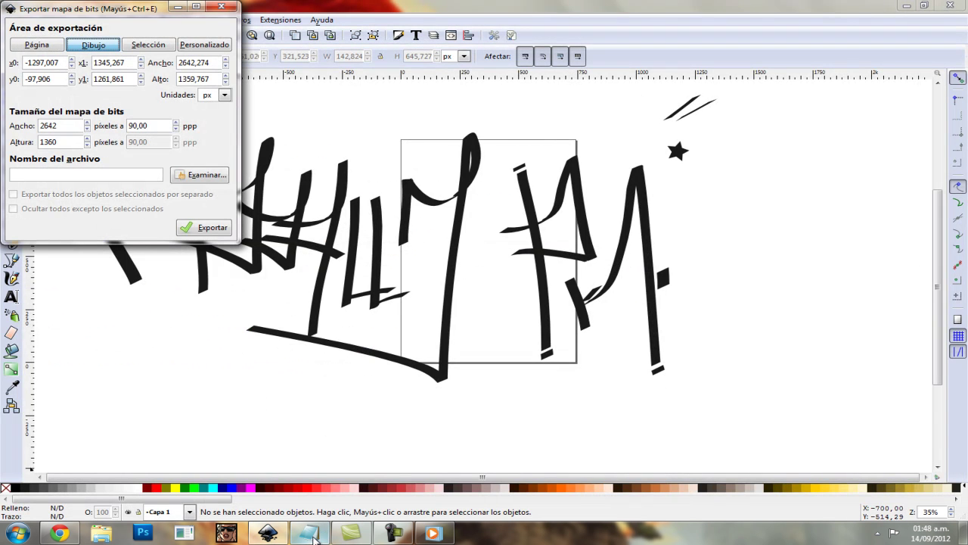
# Step: Set the export file to bitmap.png on the Desktop (Escritorio)
pyautogui.click(205, 177)
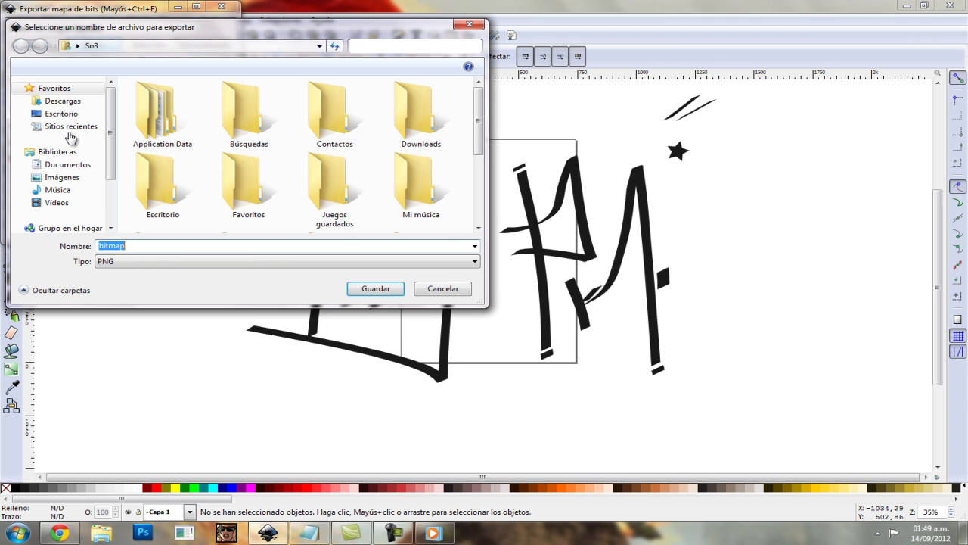
pyautogui.click(82, 114)
pyautogui.click(372, 291)
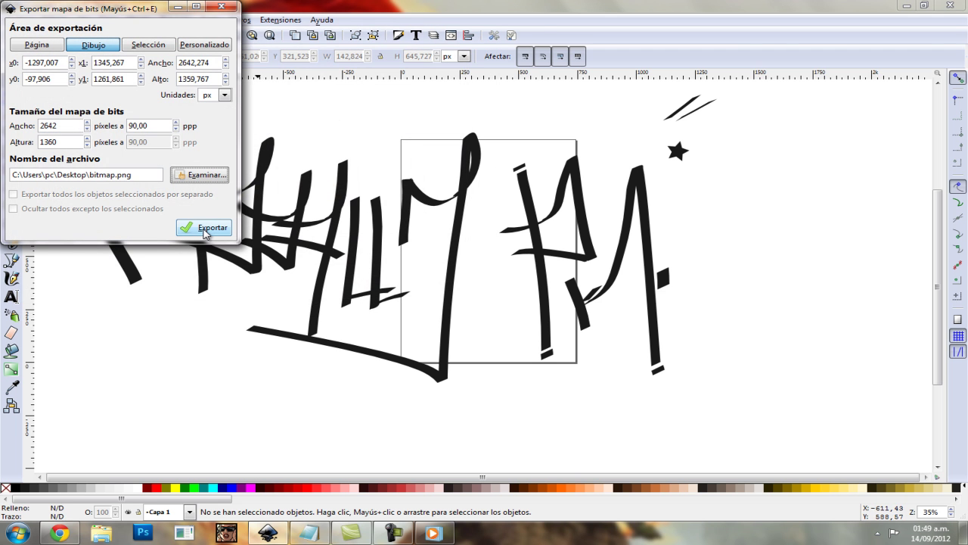
# Step: Read the final exporting step in the tutorial notes
pyautogui.click(309, 533)
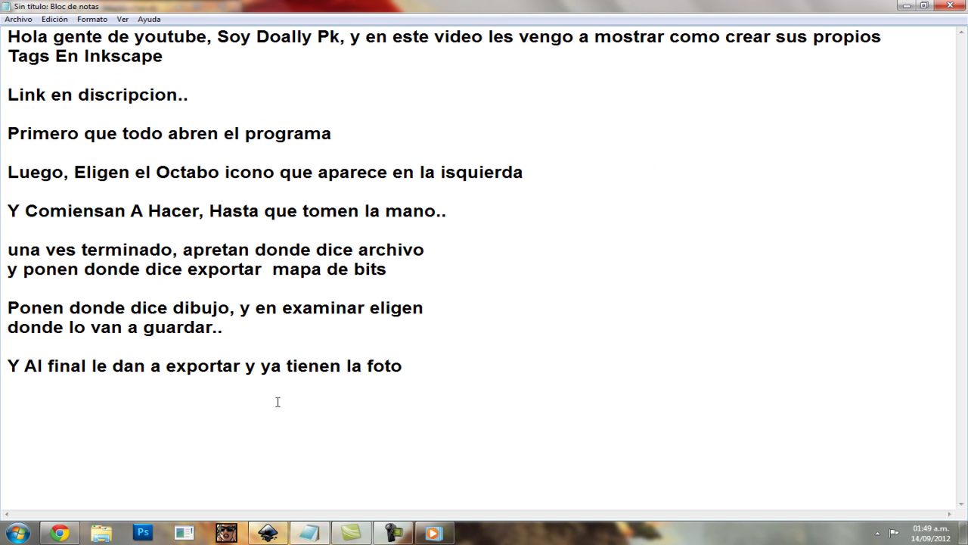
pyautogui.moveTo(5, 369); pyautogui.dragTo(547, 373)
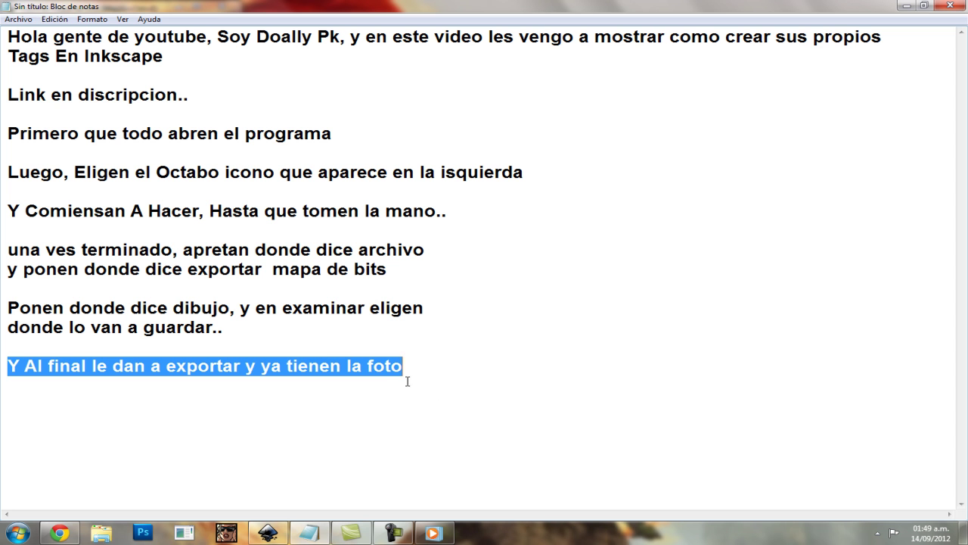
pyautogui.click(417, 369)
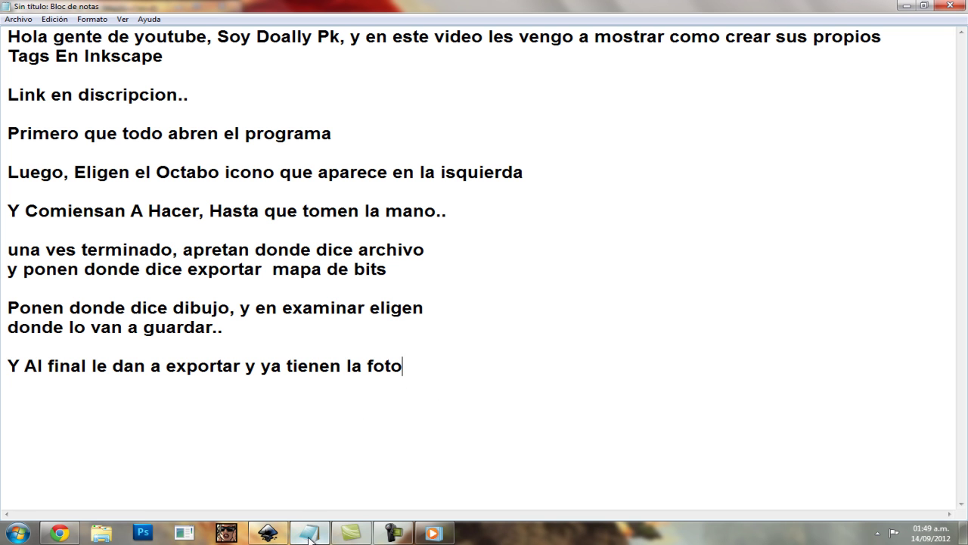
# Step: Export the drawing to bitmap.png and minimize Inkscape
pyautogui.click(308, 529)
pyautogui.click(221, 229)
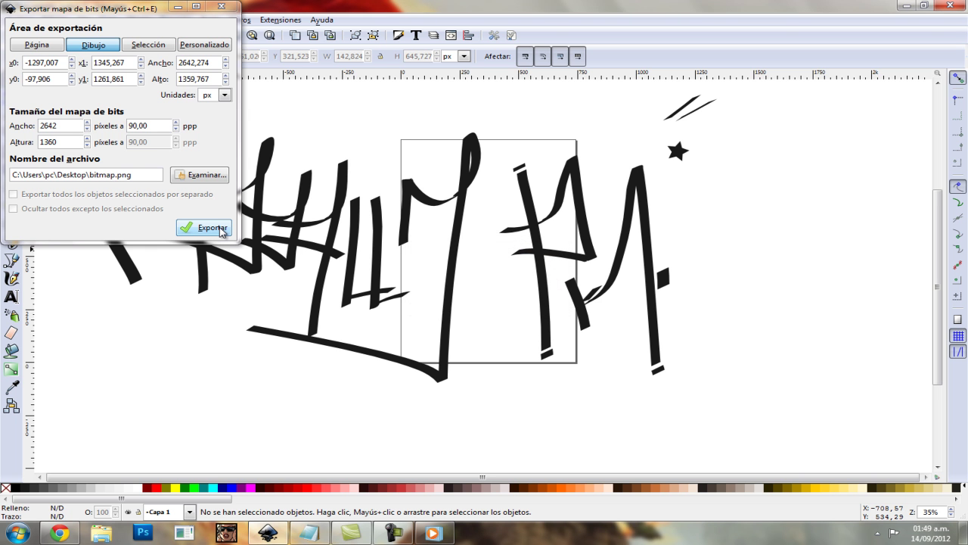
pyautogui.click(281, 532)
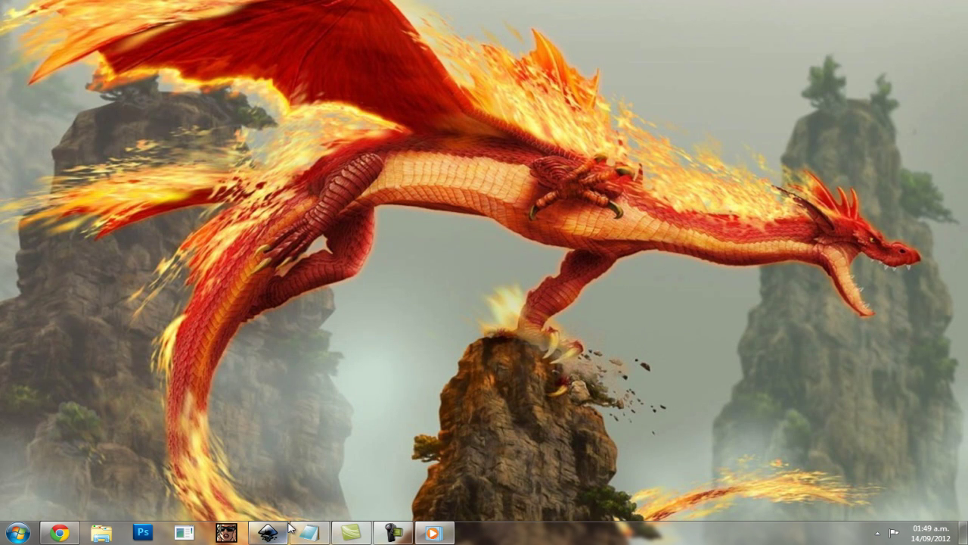
# Step: Show the desktop icons, open bitmap.png in Windows Photo Viewer, then return to the notes
pyautogui.rightClick(488, 225)
pyautogui.moveTo(560, 232)
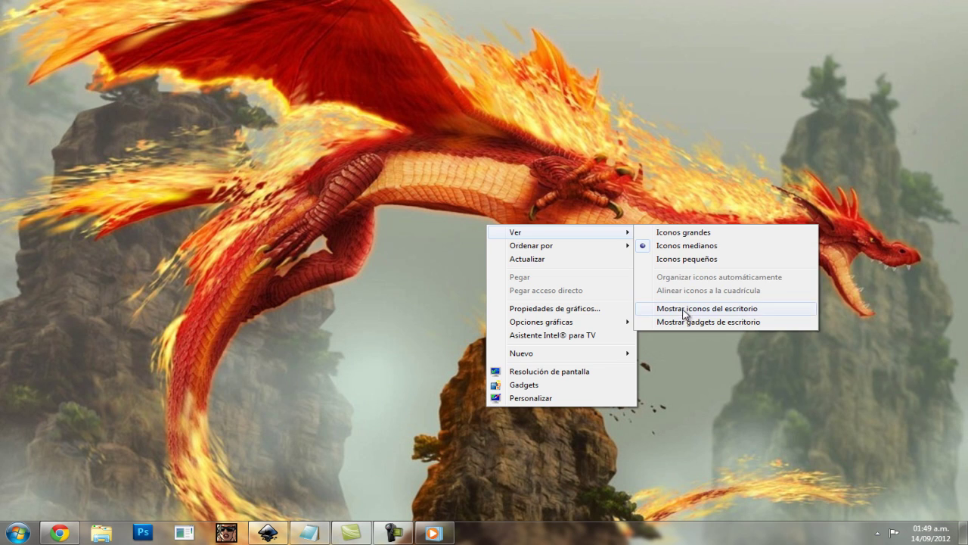
pyautogui.click(684, 309)
pyautogui.moveTo(161, 243); pyautogui.dragTo(420, 323)
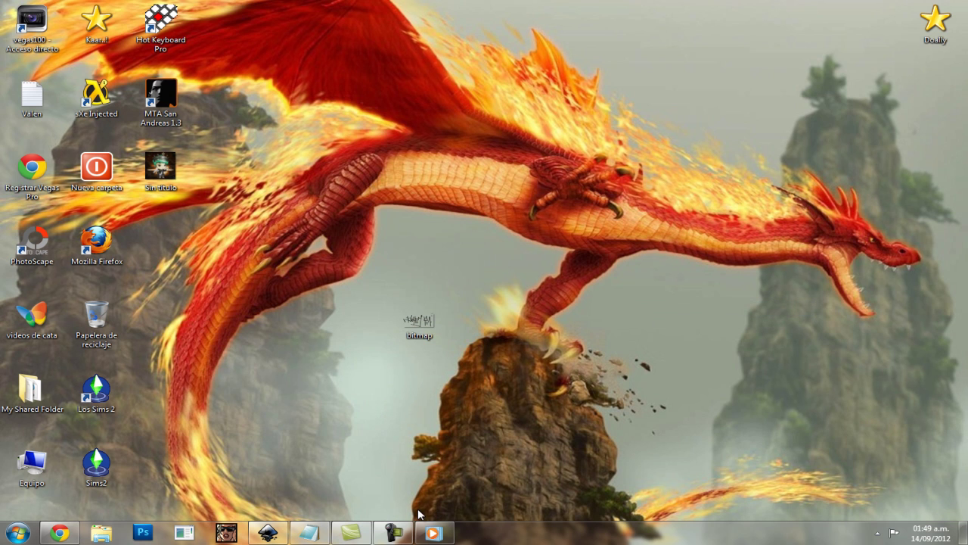
pyautogui.doubleClick(409, 323)
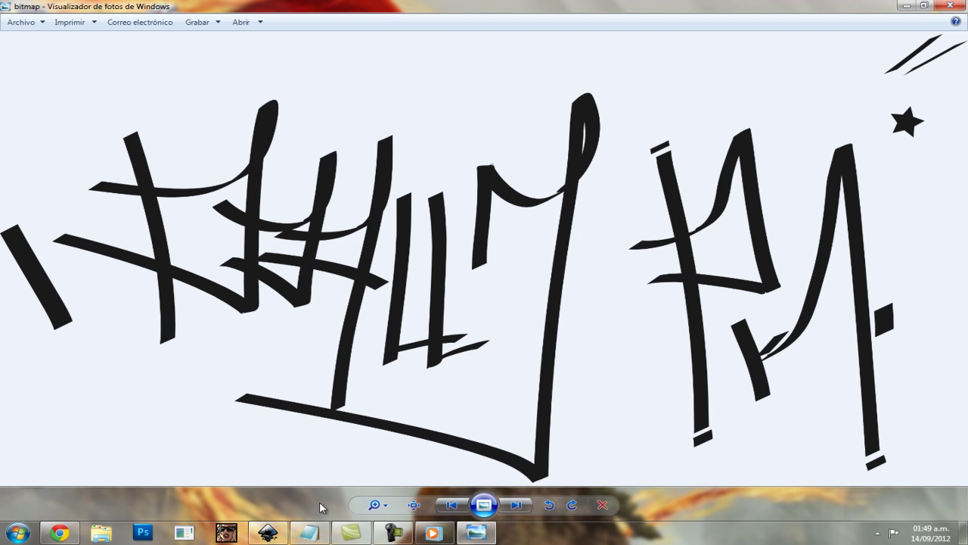
pyautogui.moveTo(310, 532)
pyautogui.click(309, 466)
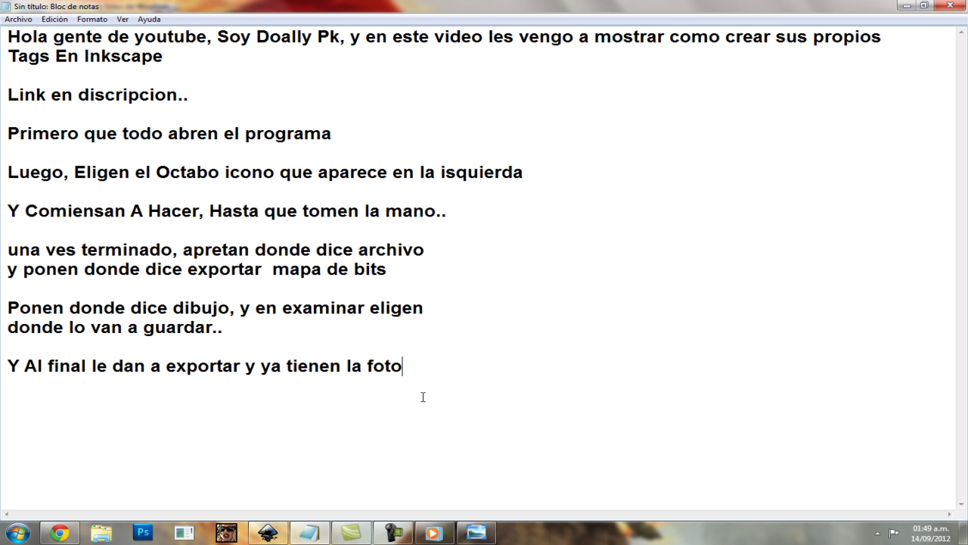
# Step: Note in Notepad that the export saved correctly and that you're not yet great with the program
pyautogui.write('como ')
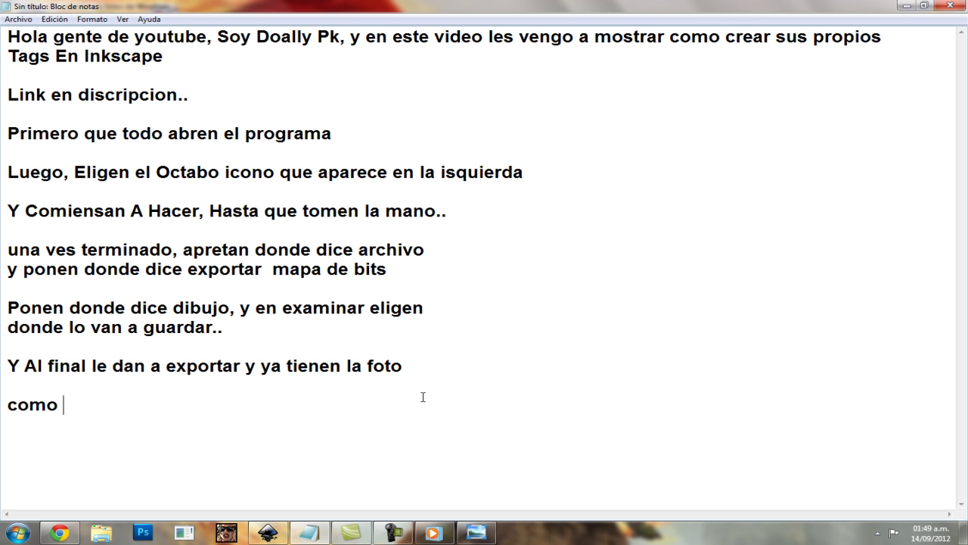
pyautogui.write('ven se guarda corr')
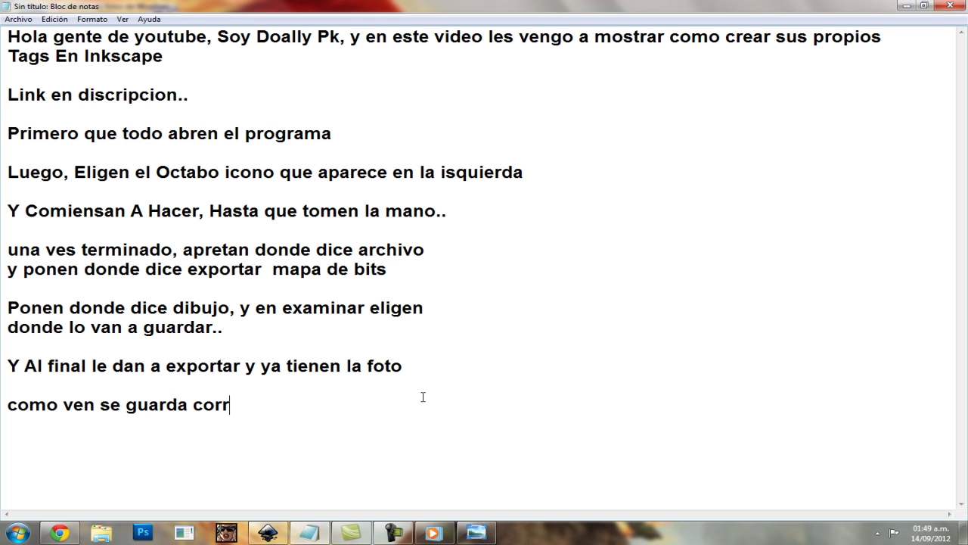
pyautogui.write('ectamente')
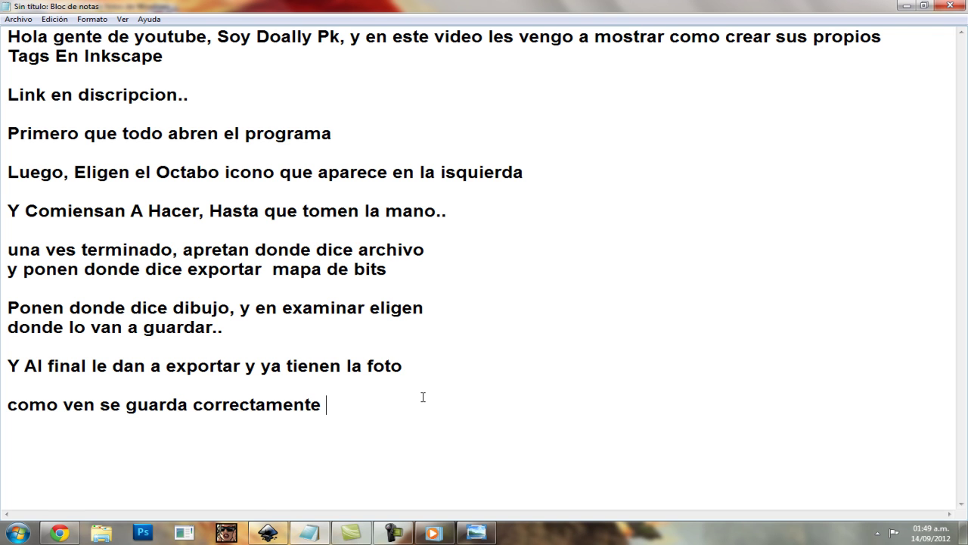
pyautogui.write(' , y yo noso')
pyautogui.press('BackSpace')
pyautogui.press('BackSpace')
pyautogui.press('BackSpace')
pyautogui.press('BackSpace')
pyautogui.press('BackSpace')
pyautogui.press('BackSpace')
pyautogui.write('nos oy')
pyautogui.press('BackSpace')
pyautogui.press('BackSpace')
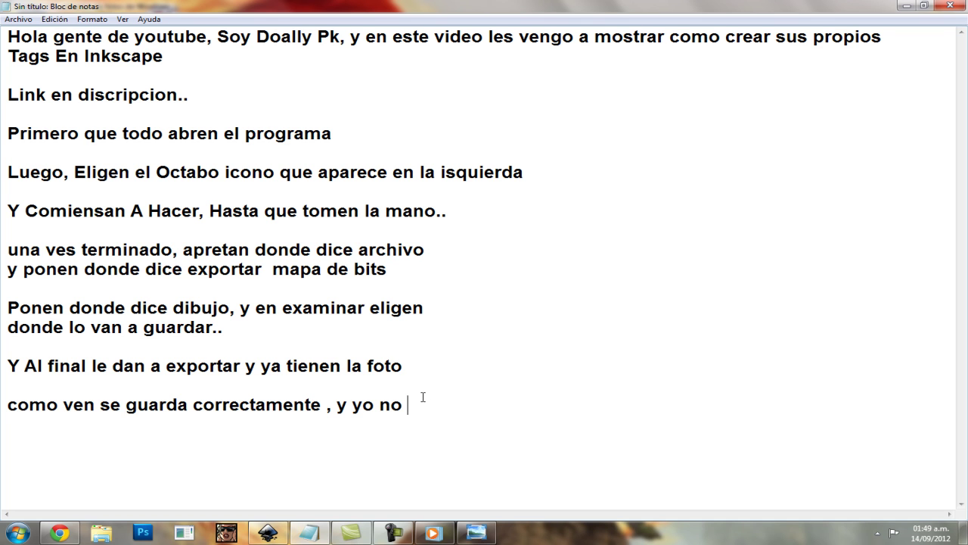
pyautogui.write('soy muy bueno usando e')
pyautogui.write('programa do')
pyautogui.press('BackSpace')
pyautogui.press('BackSpace')
# Step: Finish the notes with a thank-you and 'Suscribanse', then minimize Notepad and close the photo
pyautogui.write('todabia,  ')
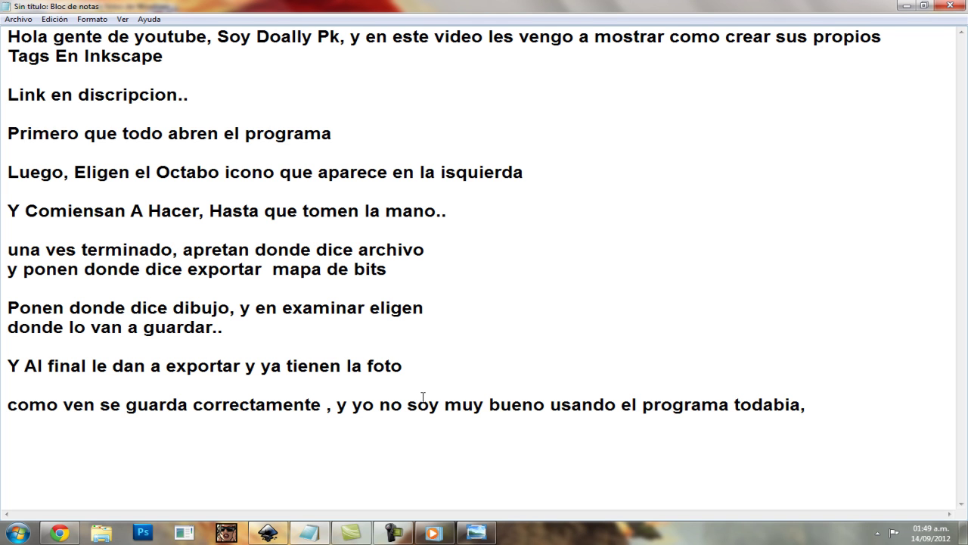
pyautogui.write('B')
pyautogui.write('ueno, Gracias Por ver el tutorial, Espero que els')
pyautogui.press('BackSpace')
pyautogui.press('BackSpace')
pyautogui.press('BackSpace')
pyautogui.write('les aya servido, ')
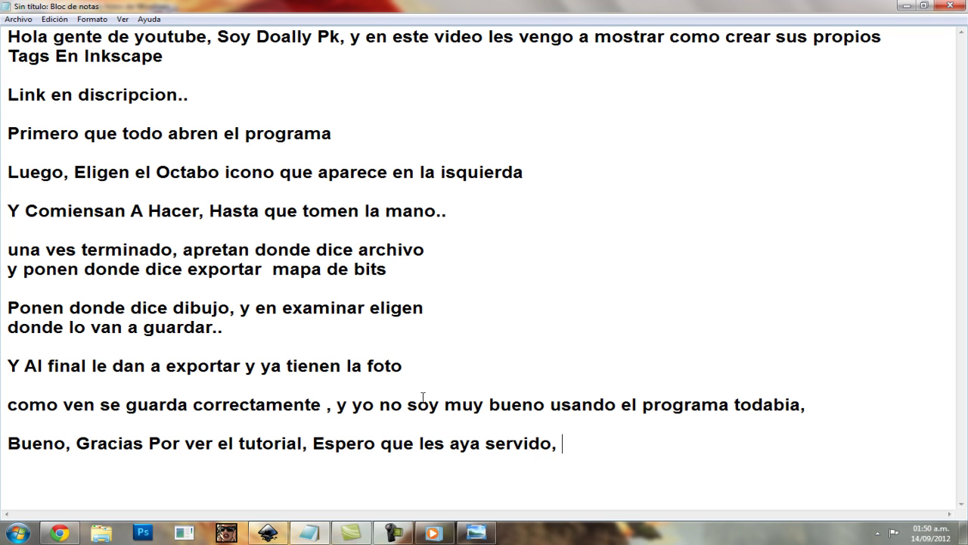
pyautogui.write('Suscribanse')
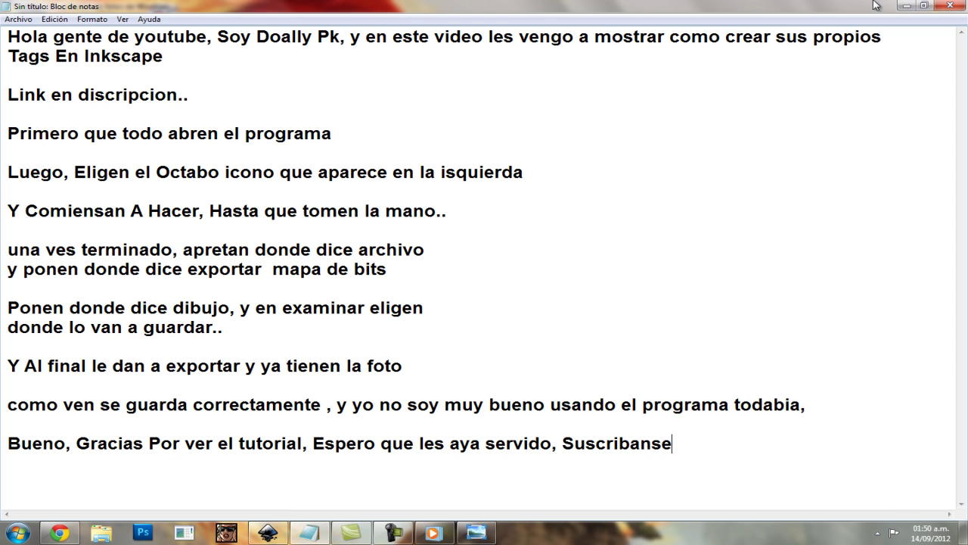
pyautogui.click(907, 6)
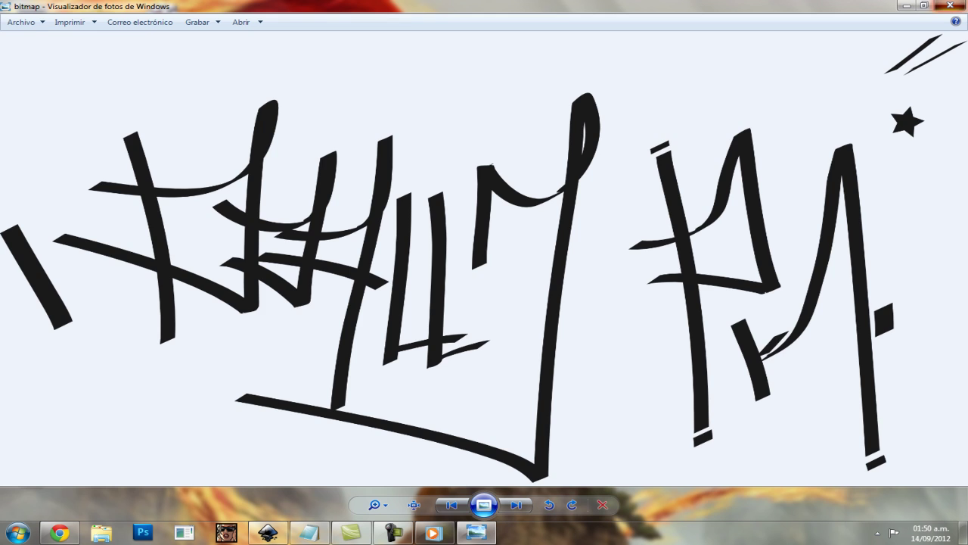
pyautogui.click(950, 6)
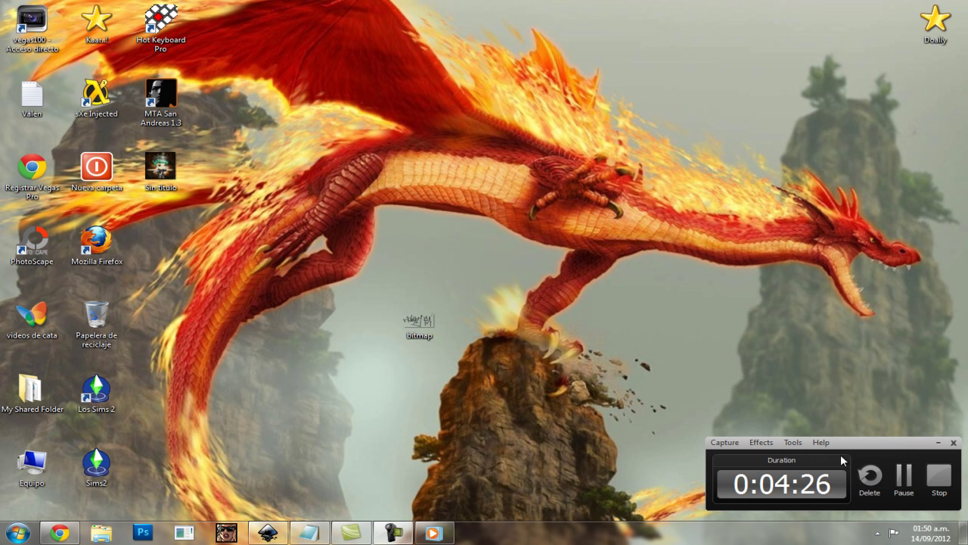